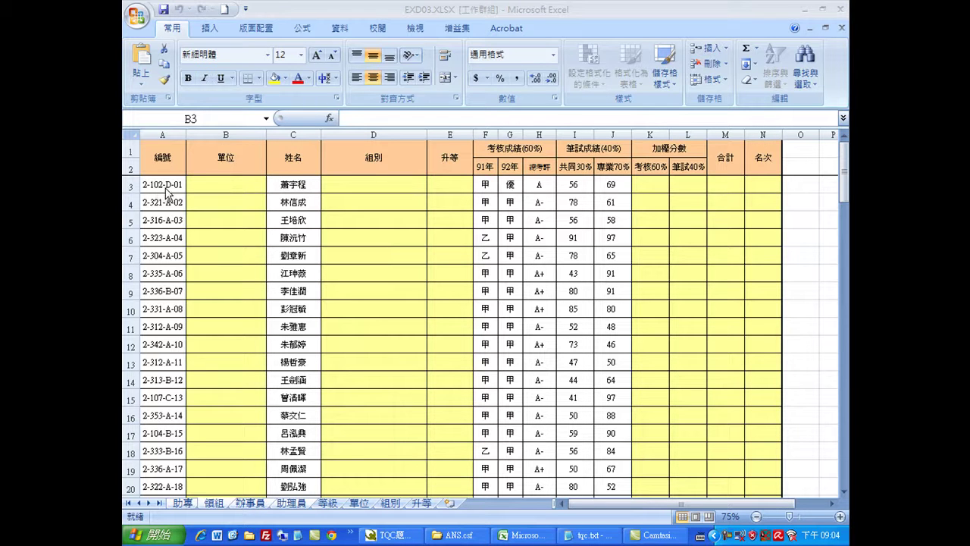
- Review the 單位, 組別 and 升等 lookup table sheets, then return to 助事
{"action": "left_click", "coordinate": [363, 507]}
{"action": "left_click", "coordinate": [364, 506]}
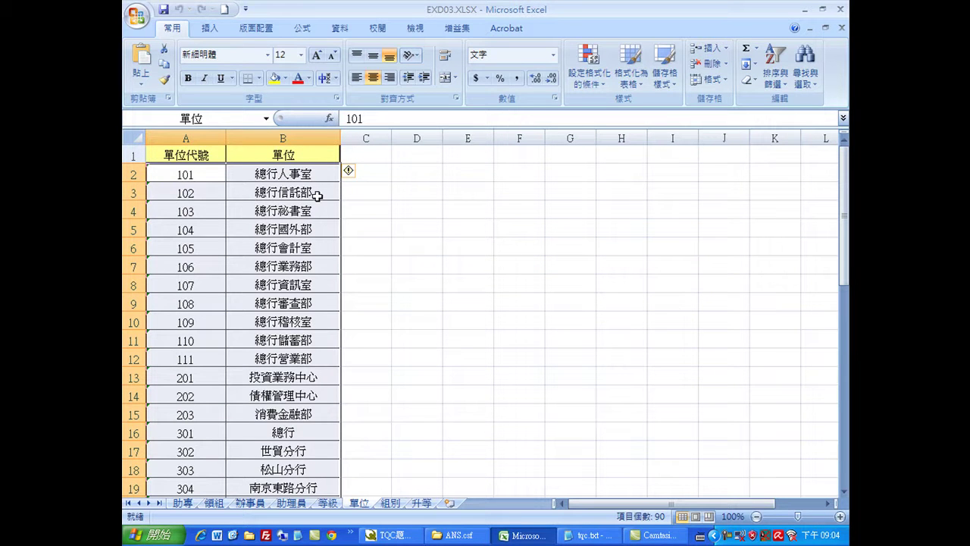
{"action": "left_click", "coordinate": [397, 505]}
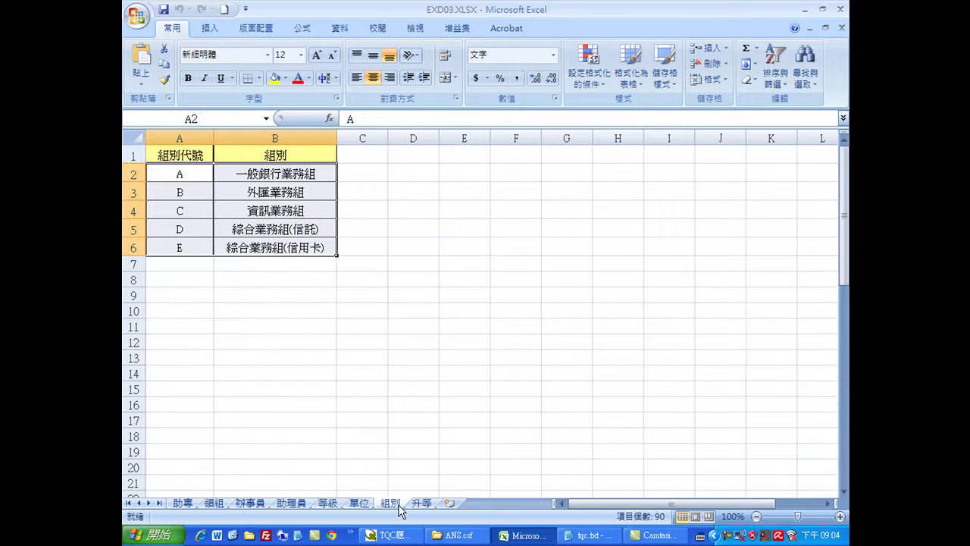
{"action": "left_click", "coordinate": [423, 504]}
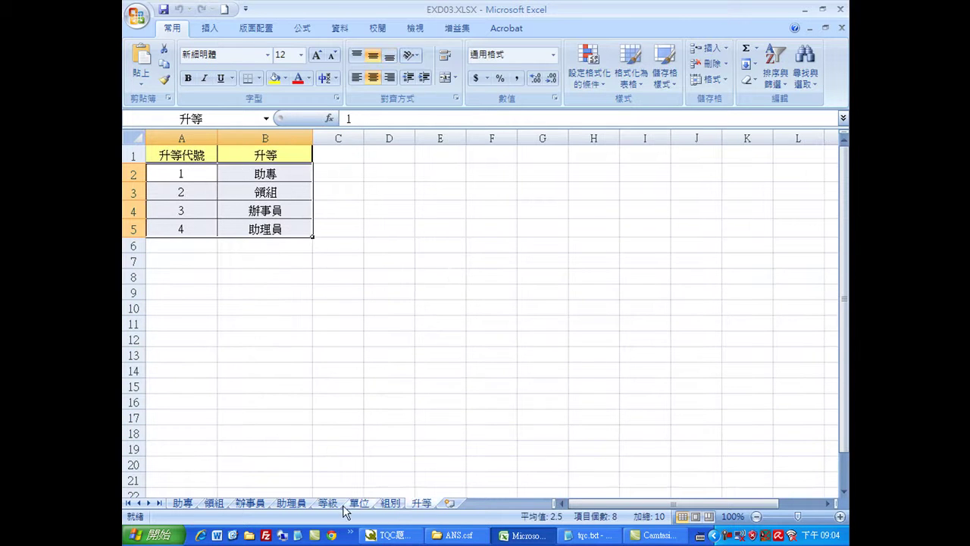
{"action": "left_click", "coordinate": [182, 504]}
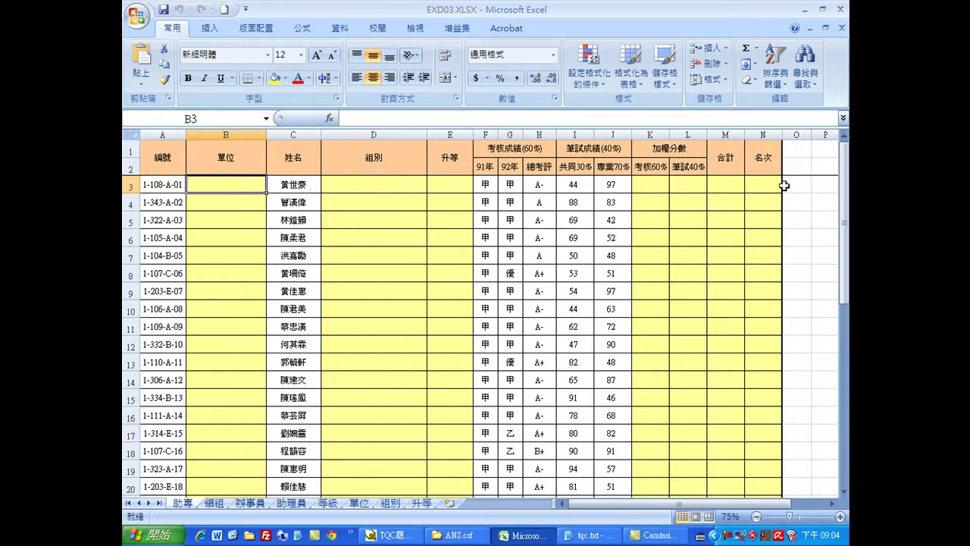
- Look over the 領組, 辦事員 and 助理員 sheets, then group 助事 through 助理員
{"action": "left_click", "coordinate": [215, 504]}
{"action": "left_click", "coordinate": [250, 504]}
{"action": "left_click", "coordinate": [291, 504]}
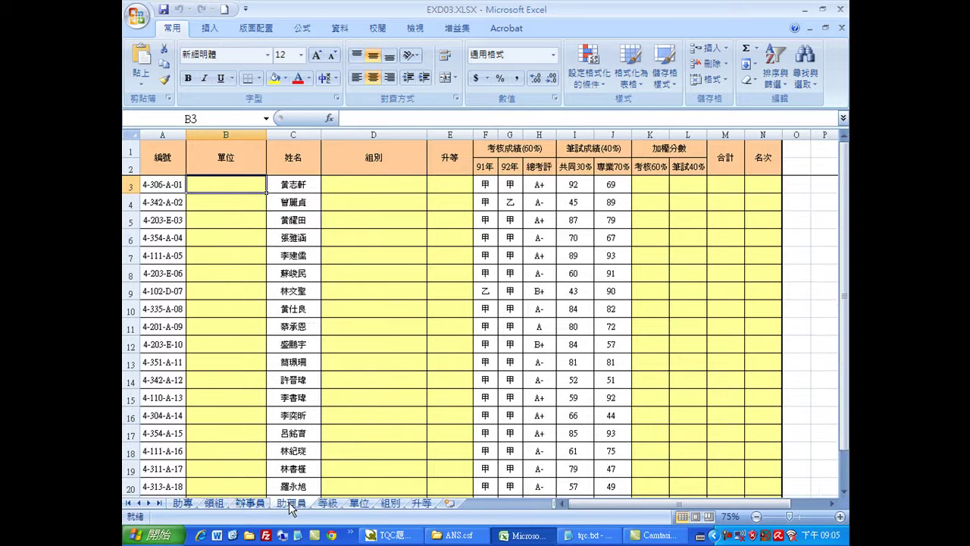
{"action": "left_click", "coordinate": [190, 504]}
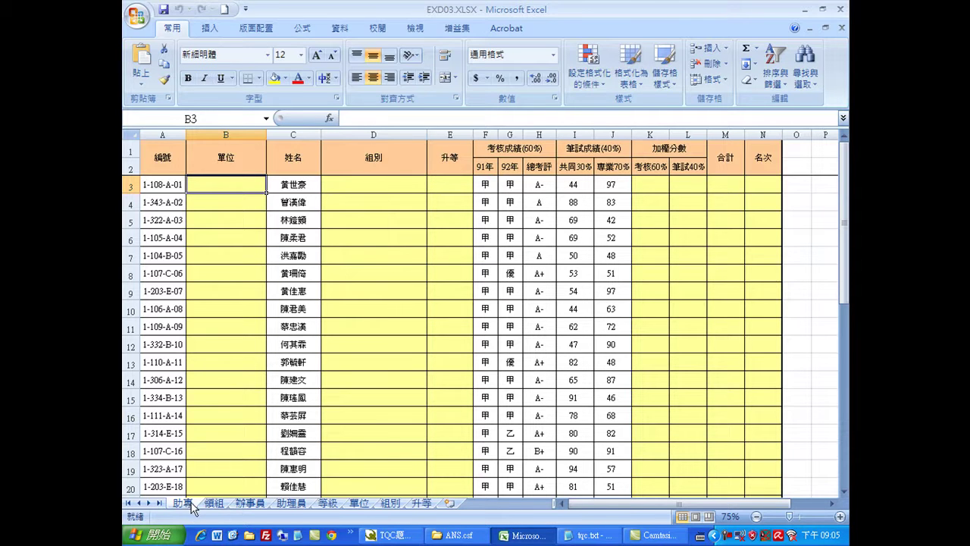
{"action": "left_click", "coordinate": [286, 504], "text": "shift"}
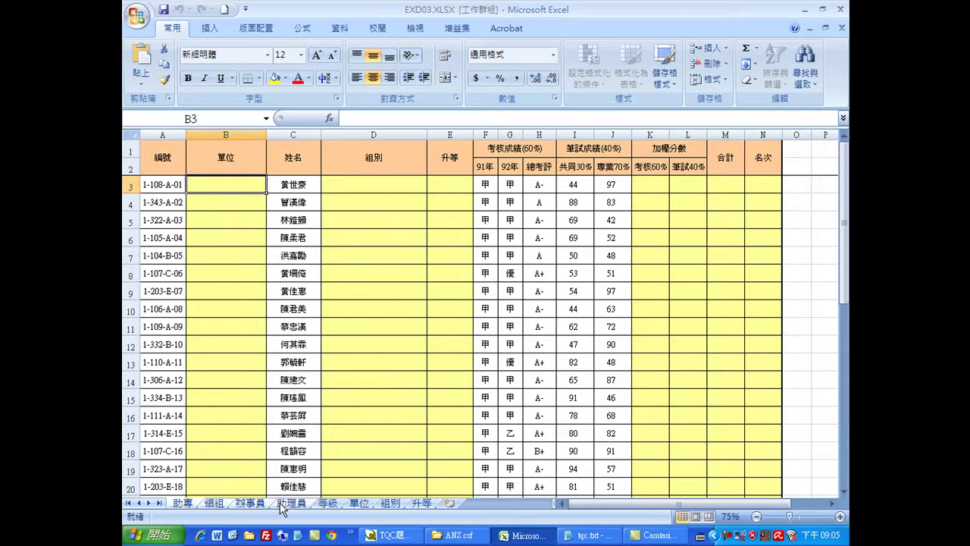
- Start a VLOOKUP in B3 with lookup value MID($A3,3,3)
{"action": "left_click", "coordinate": [214, 503]}
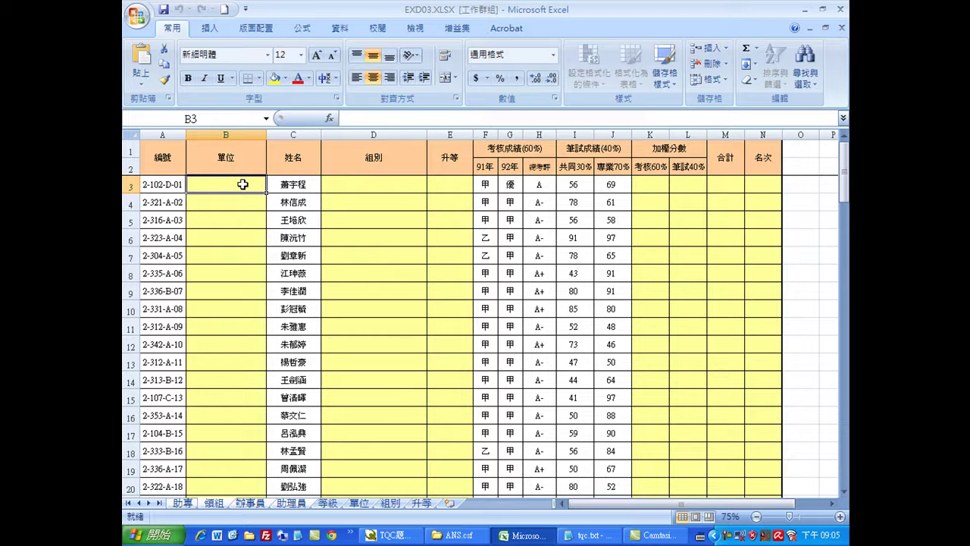
{"action": "type", "text": "=vl"}
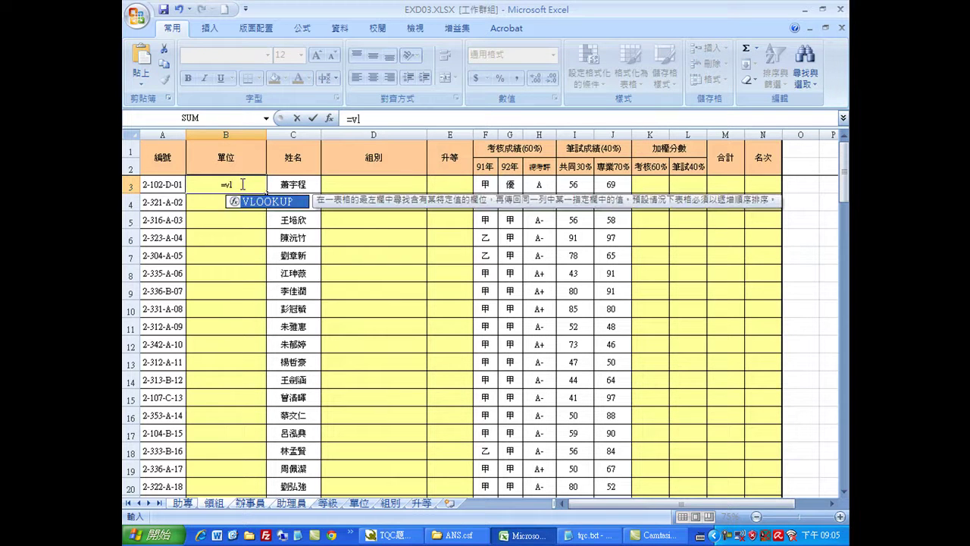
{"action": "double_click", "coordinate": [250, 201]}
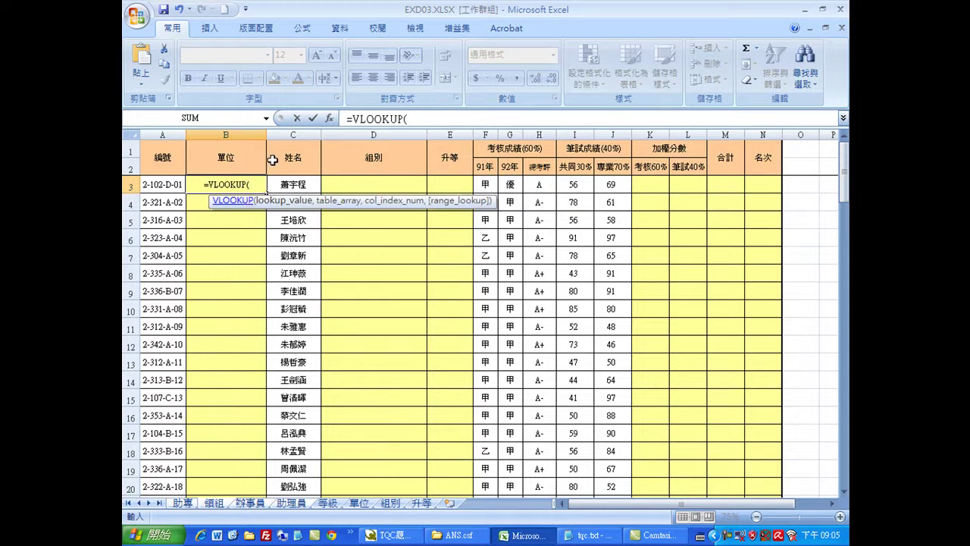
{"action": "left_click", "coordinate": [330, 119]}
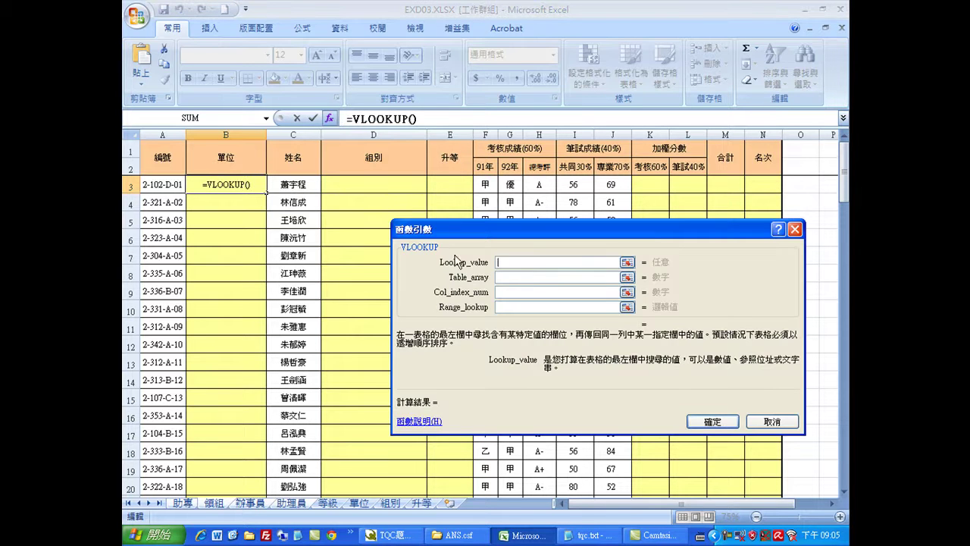
{"action": "left_click", "coordinate": [171, 184]}
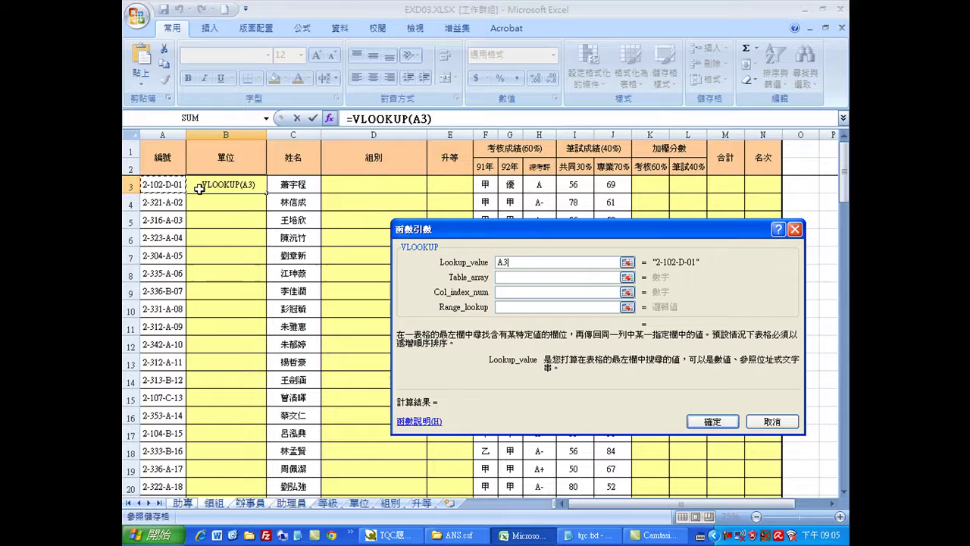
{"action": "left_click", "coordinate": [499, 265]}
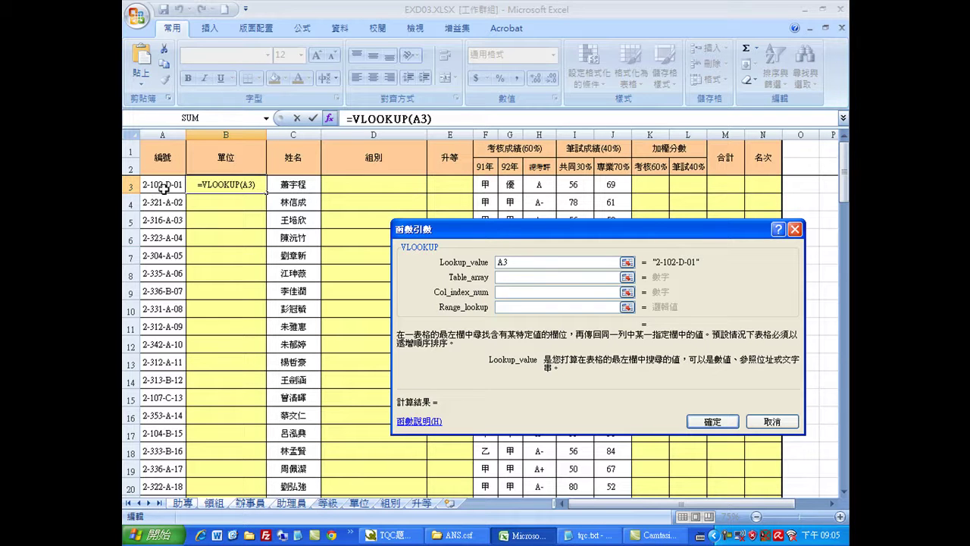
{"action": "type", "text": "mid(A"}
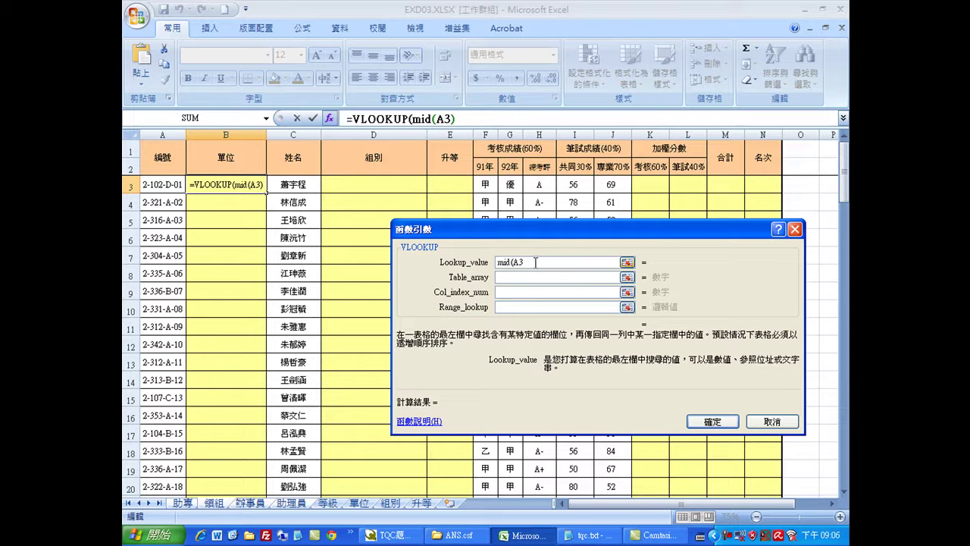
{"action": "type", "text": "3,"}
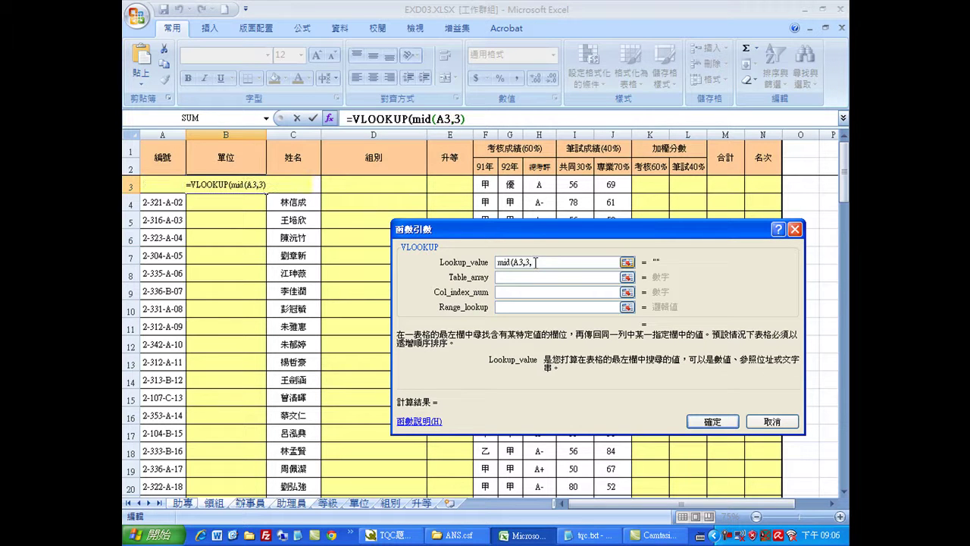
{"action": "type", "text": "3,3)"}
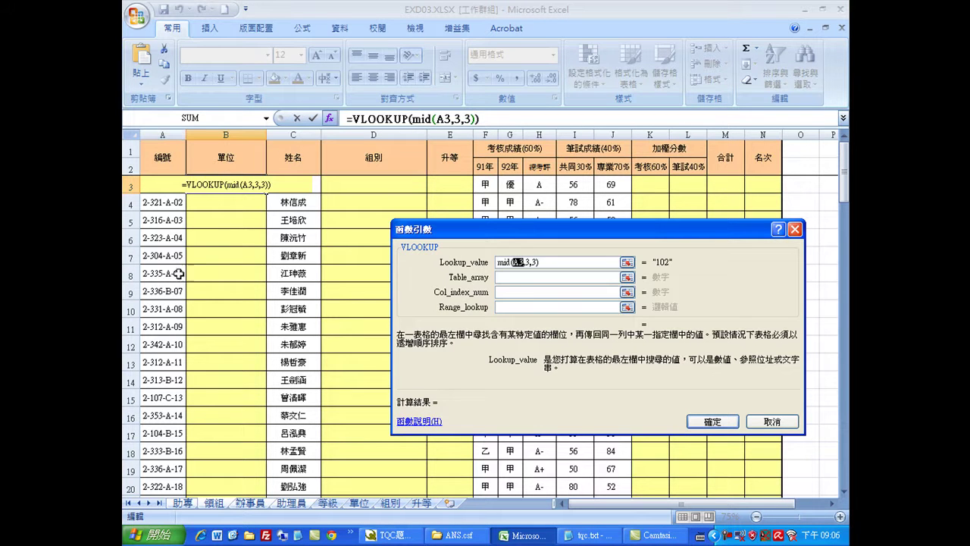
{"action": "key", "text": "F4"}
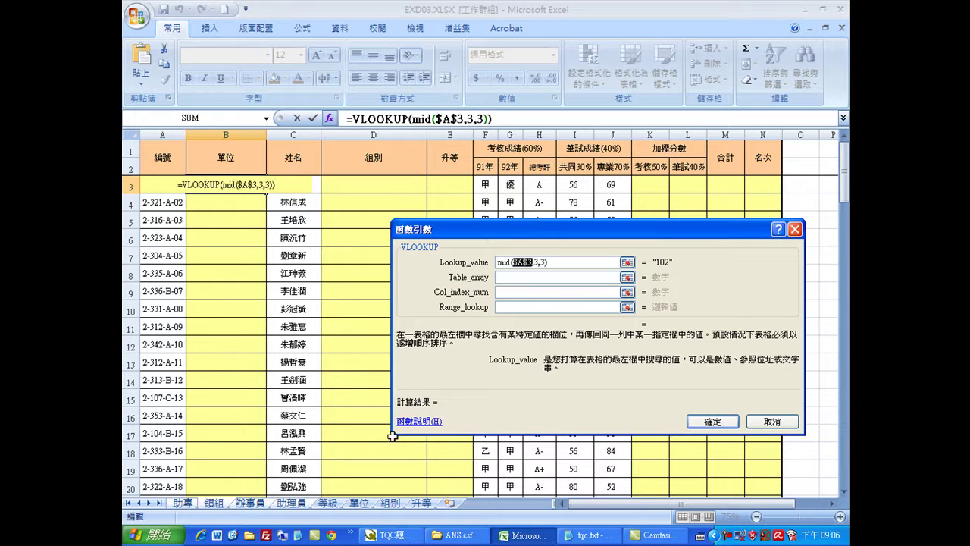
{"action": "key", "text": "F4"}
{"action": "key", "text": "F4"}
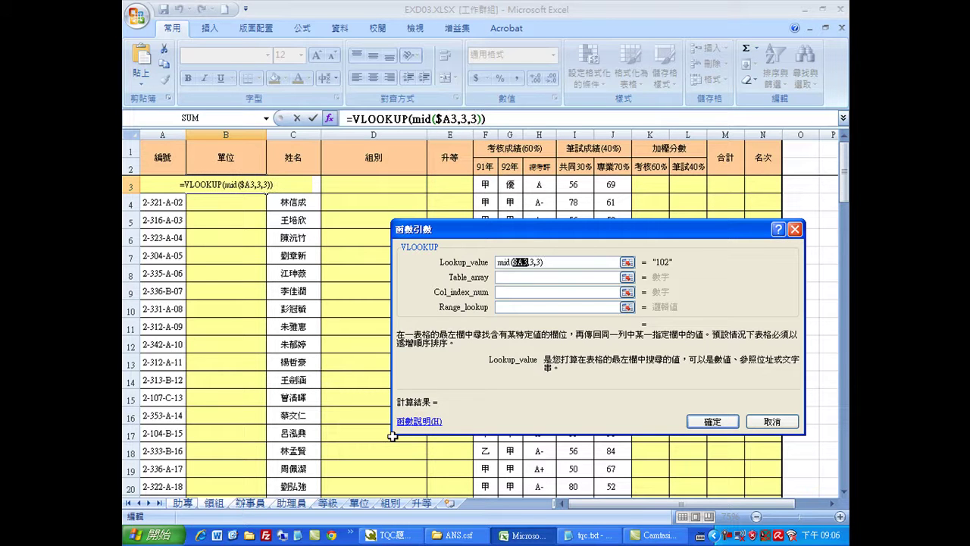
- Complete it with table 單位, column 2, match 0, and fill column B down
{"action": "left_click", "coordinate": [500, 277]}
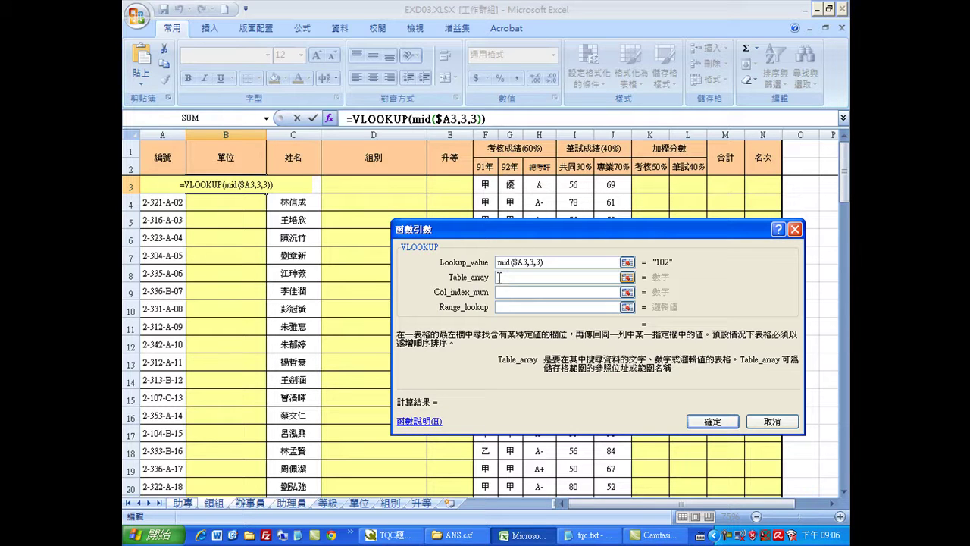
{"action": "type", "text": "單位"}
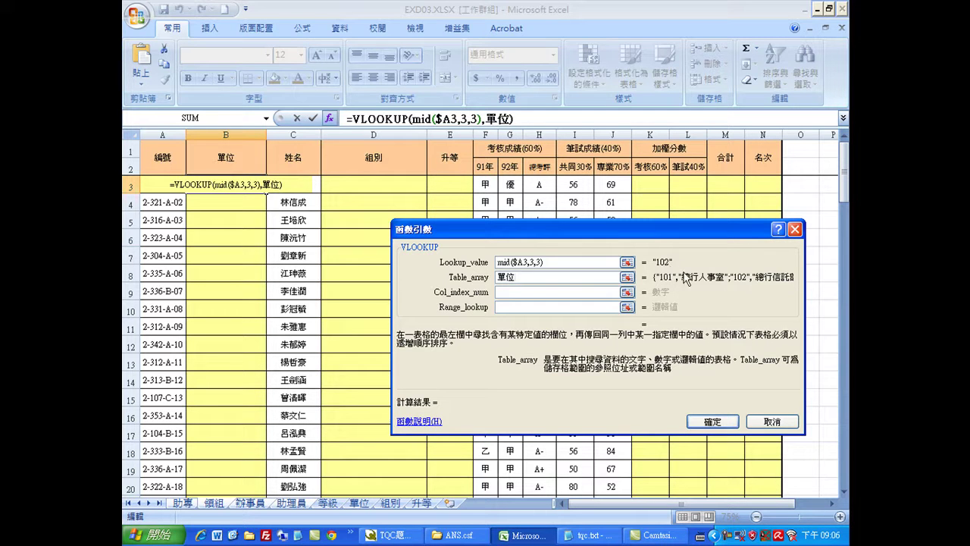
{"action": "left_click", "coordinate": [533, 295]}
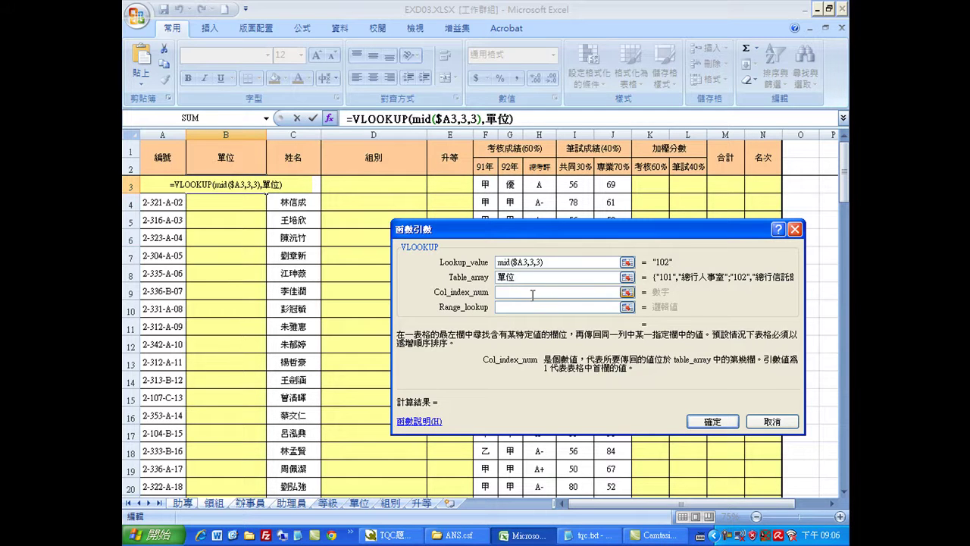
{"action": "type", "text": "2"}
{"action": "left_click", "coordinate": [506, 309]}
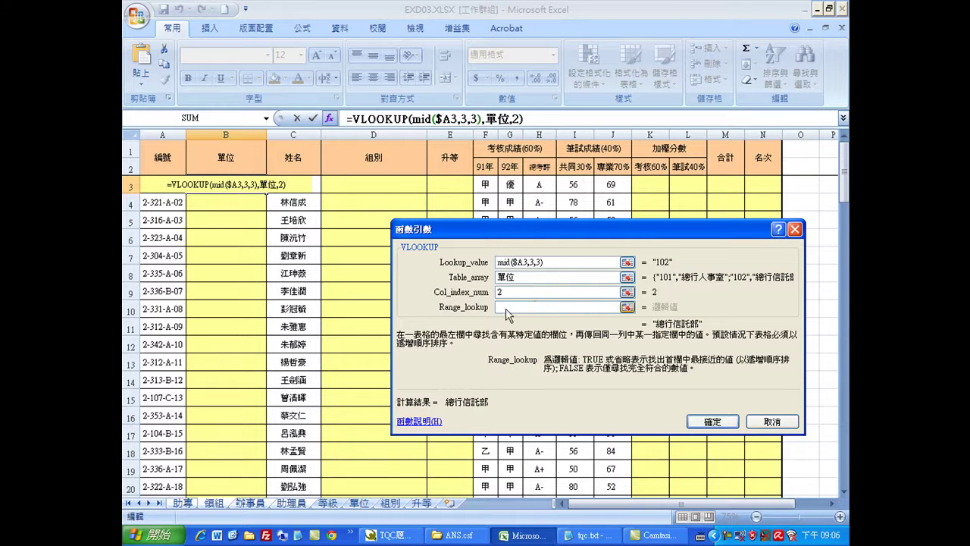
{"action": "type", "text": "0"}
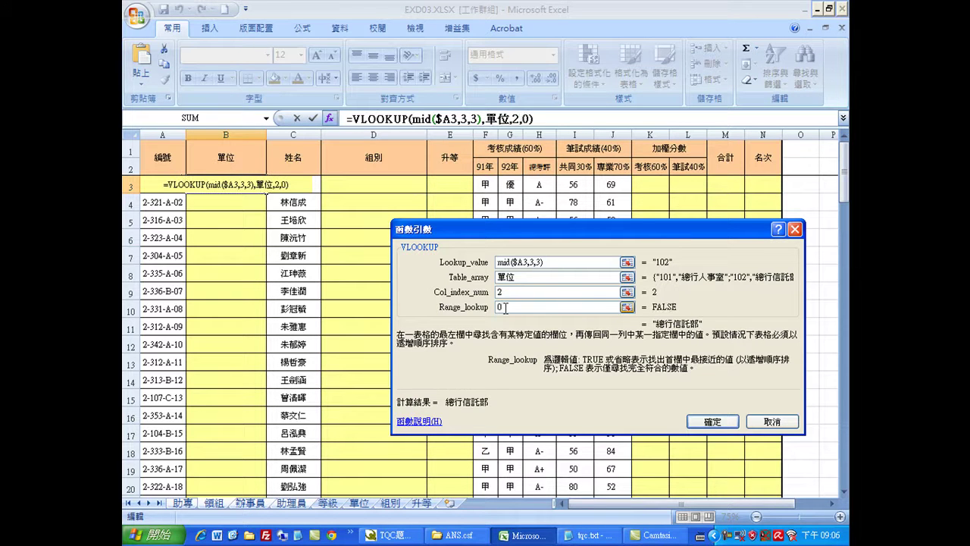
{"action": "left_click", "coordinate": [711, 421]}
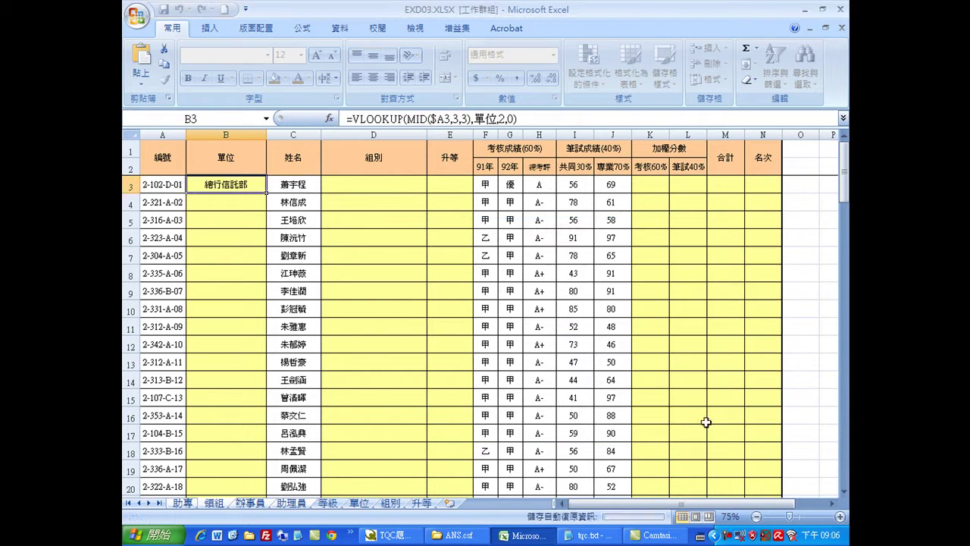
{"action": "double_click", "coordinate": [266, 195]}
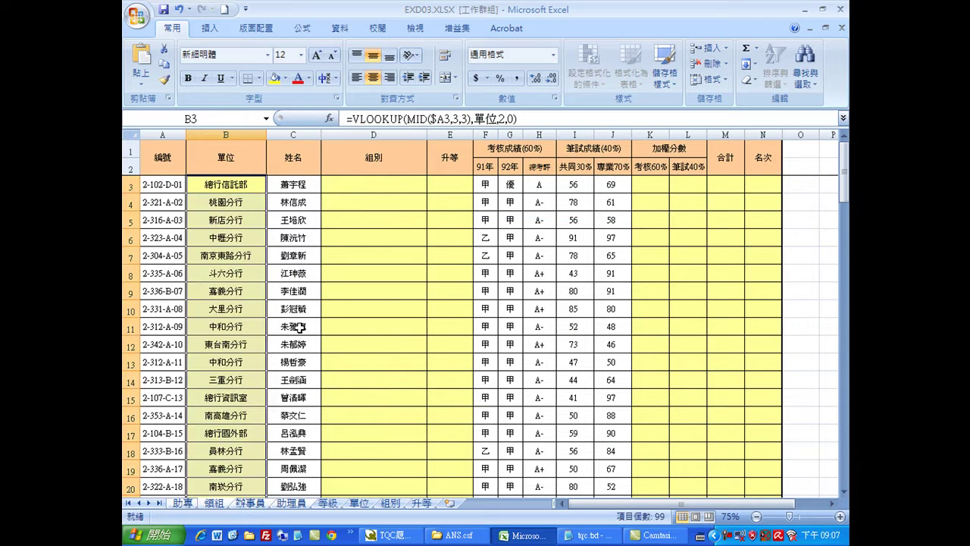
- Copy B3's formula =VLOOKUP(MID($A3,3,3),單位,2,0) and paste it into D3
{"action": "left_click", "coordinate": [249, 186]}
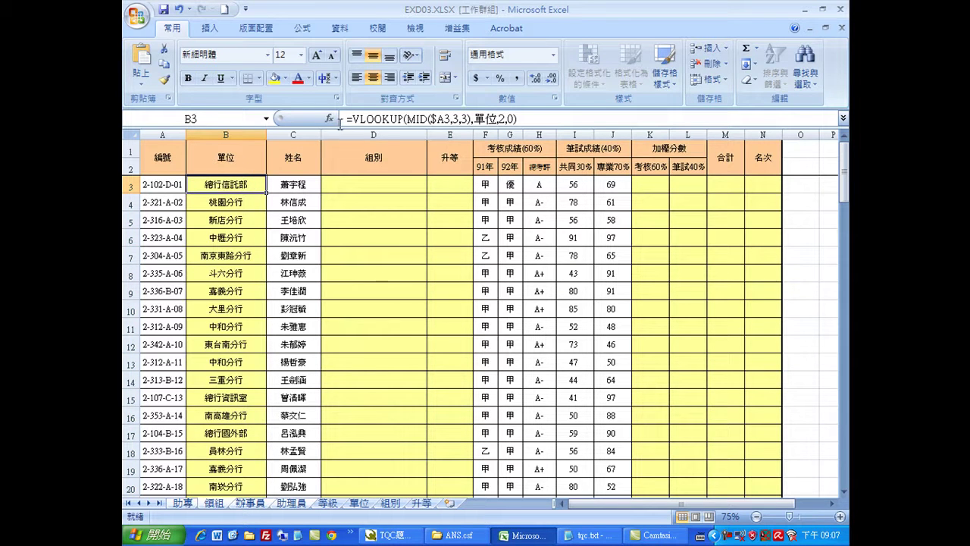
{"action": "left_click_drag", "start_coordinate": [346, 118], "coordinate": [526, 117]}
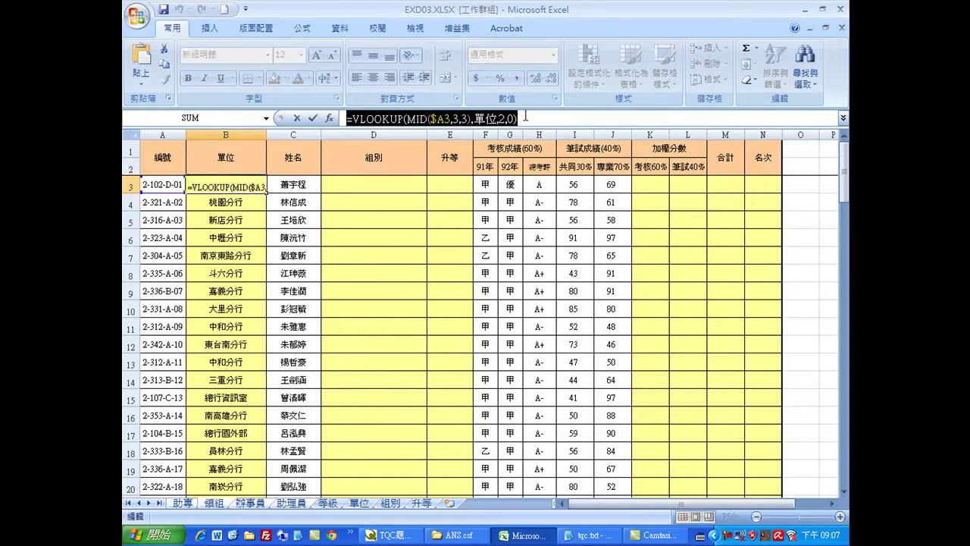
{"action": "right_click", "coordinate": [525, 116]}
{"action": "left_click", "coordinate": [553, 138]}
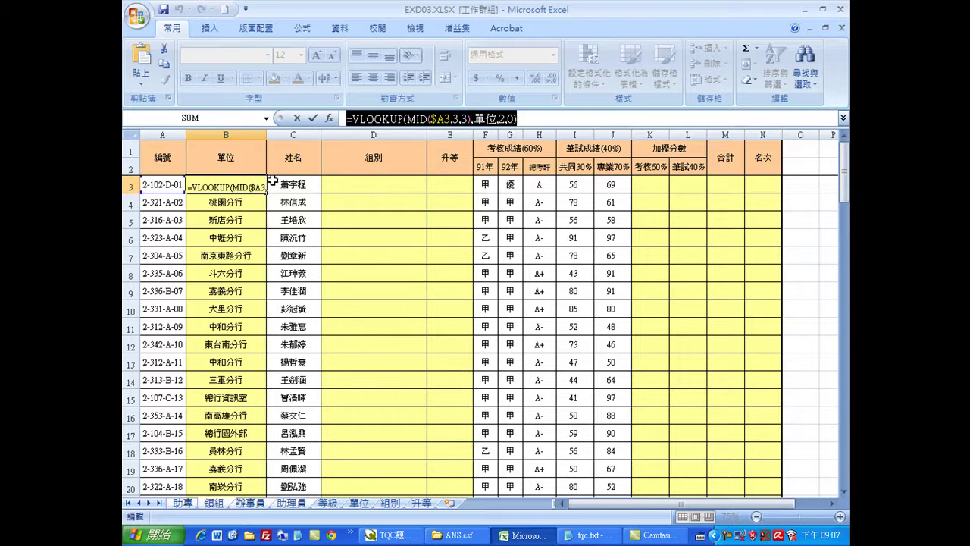
{"action": "left_click", "coordinate": [298, 119]}
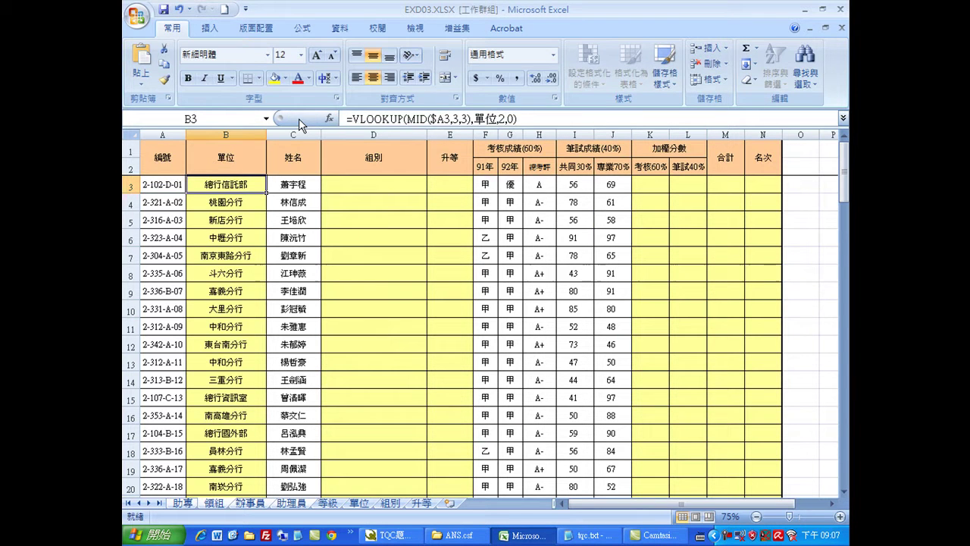
{"action": "left_click", "coordinate": [375, 186]}
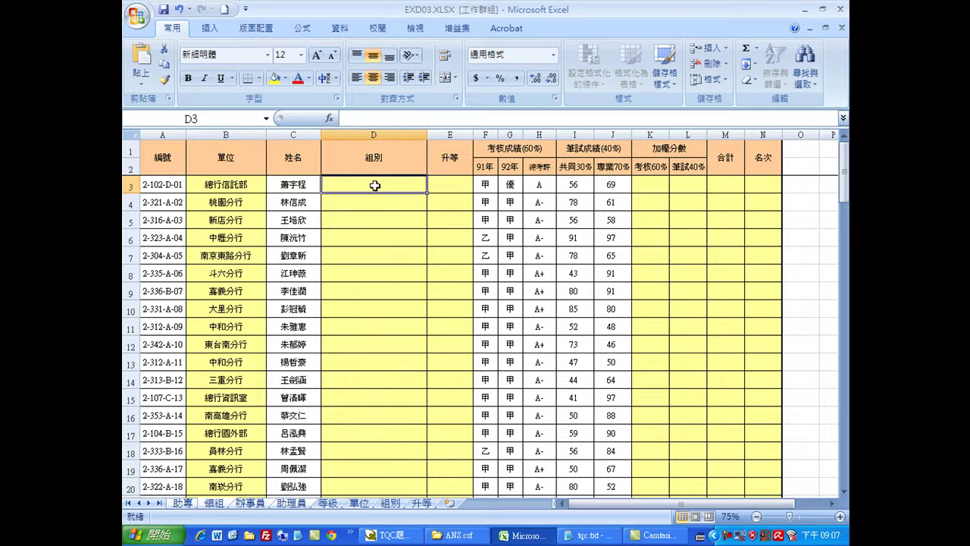
{"action": "right_click", "coordinate": [375, 186]}
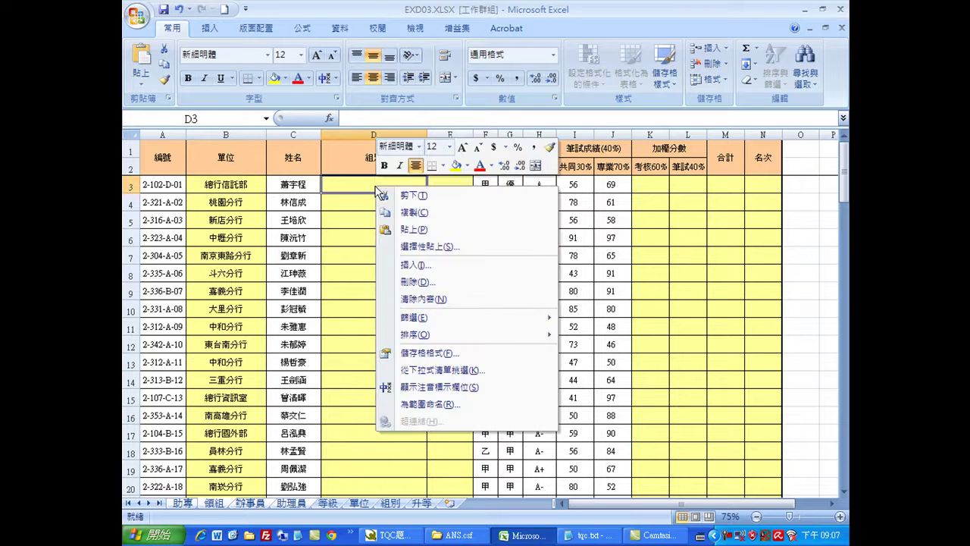
{"action": "left_click", "coordinate": [402, 225]}
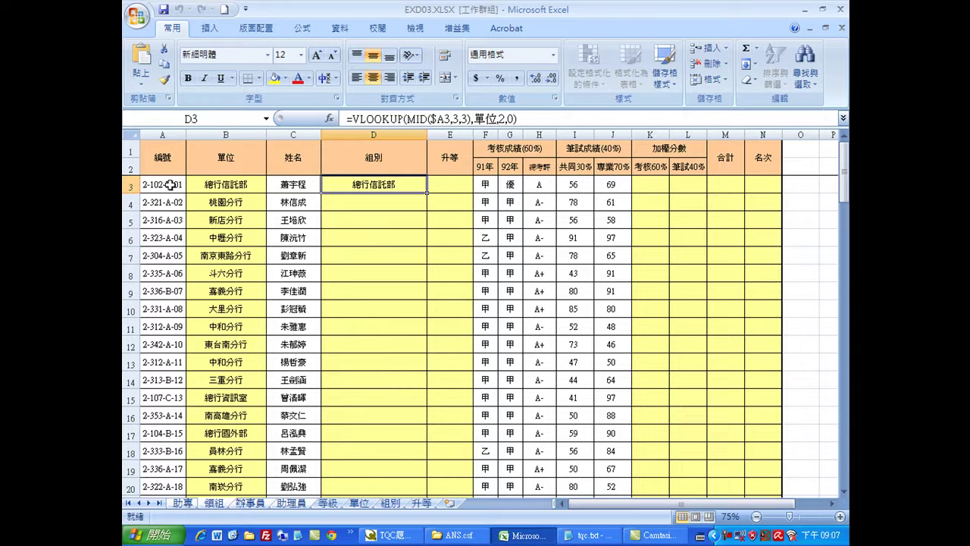
- Change D3 to =VLOOKUP(MID($A3,7,1),組別,2,0), fill it down column D, and copy its formula
{"action": "left_click", "coordinate": [453, 121]}
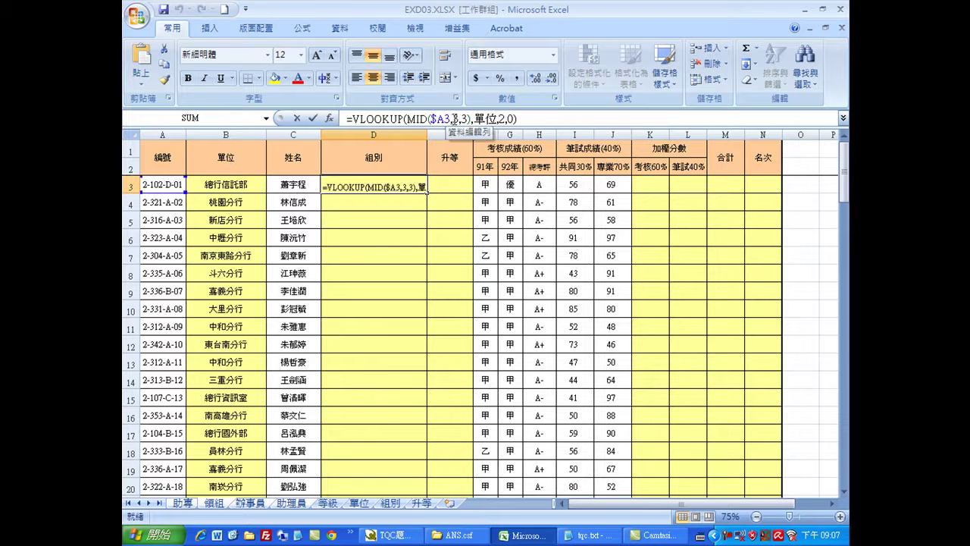
{"action": "left_click", "coordinate": [455, 119]}
{"action": "type", "text": "7,"}
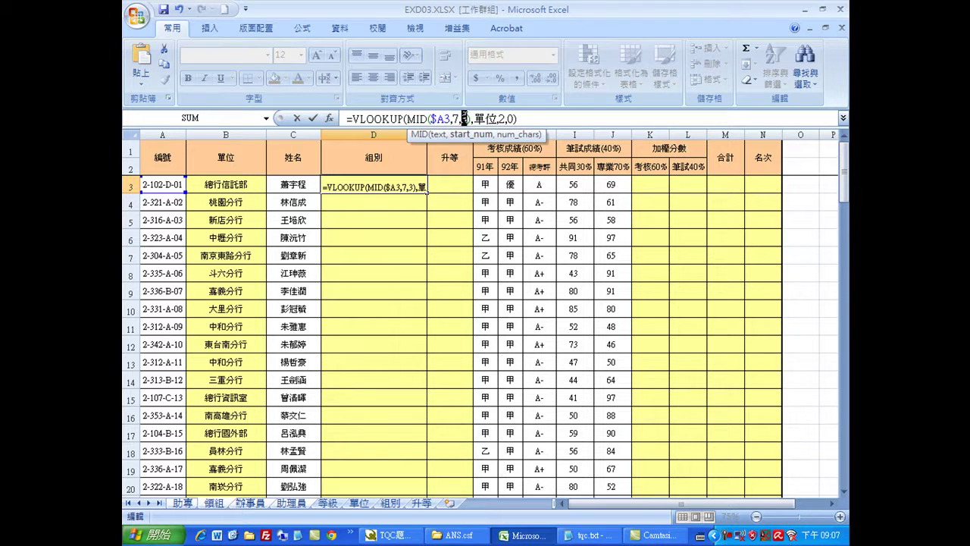
{"action": "type", "text": "1"}
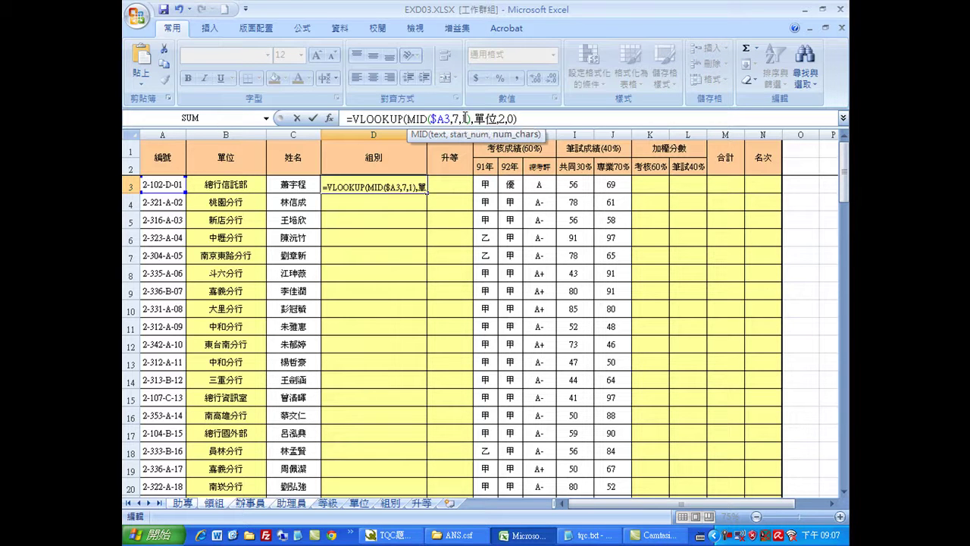
{"action": "left_click_drag", "start_coordinate": [473, 119], "coordinate": [497, 119]}
{"action": "type", "text": "組別"}
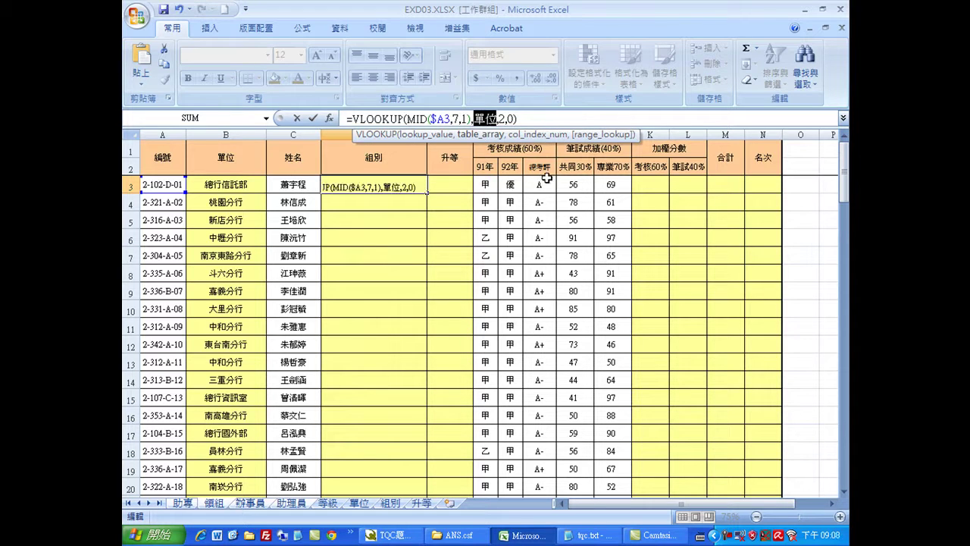
{"action": "key", "text": "Return"}
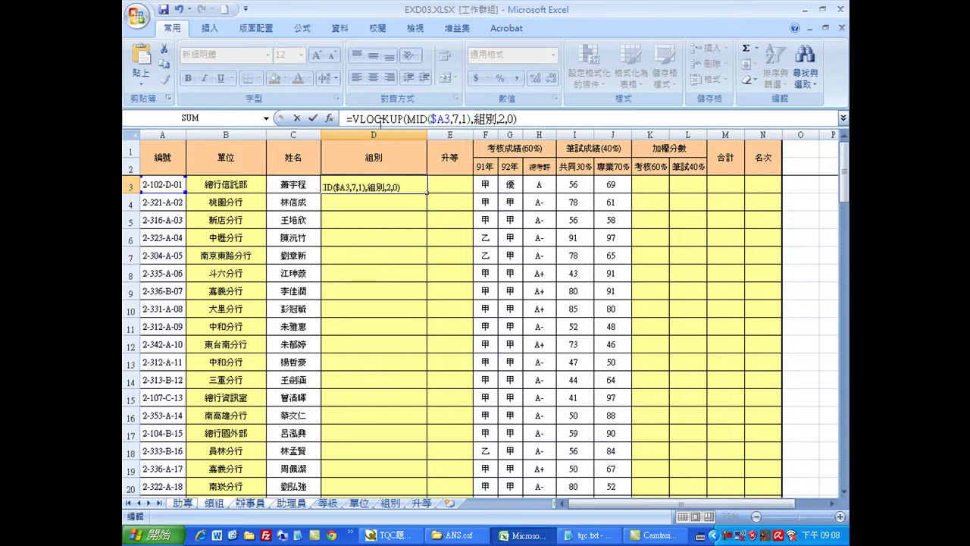
{"action": "left_click", "coordinate": [313, 118]}
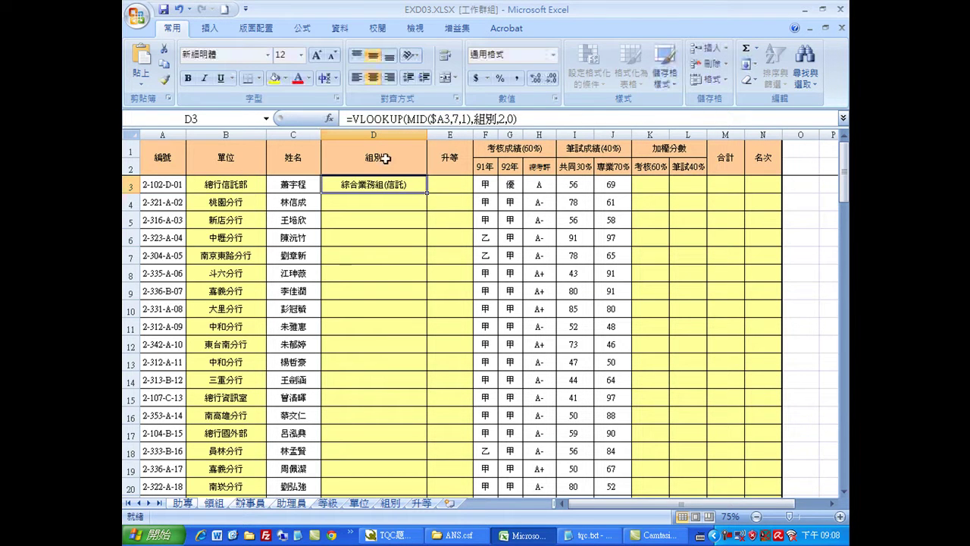
{"action": "double_click", "coordinate": [428, 193]}
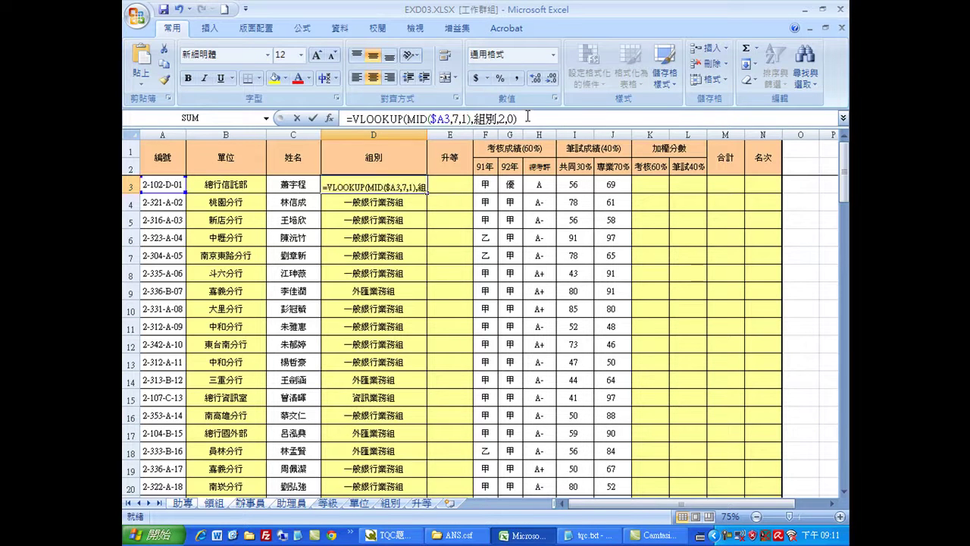
{"action": "left_click_drag", "start_coordinate": [528, 118], "coordinate": [345, 118]}
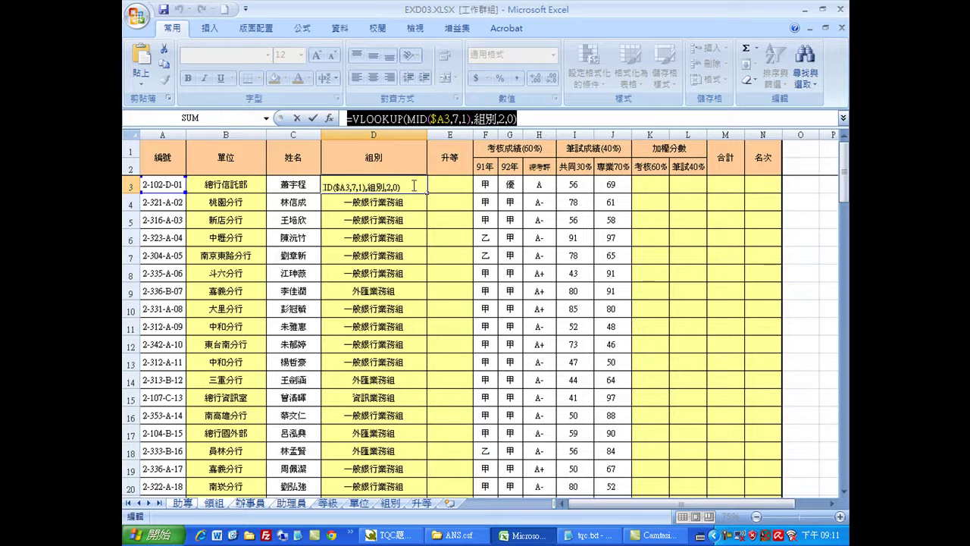
{"action": "left_click", "coordinate": [311, 119]}
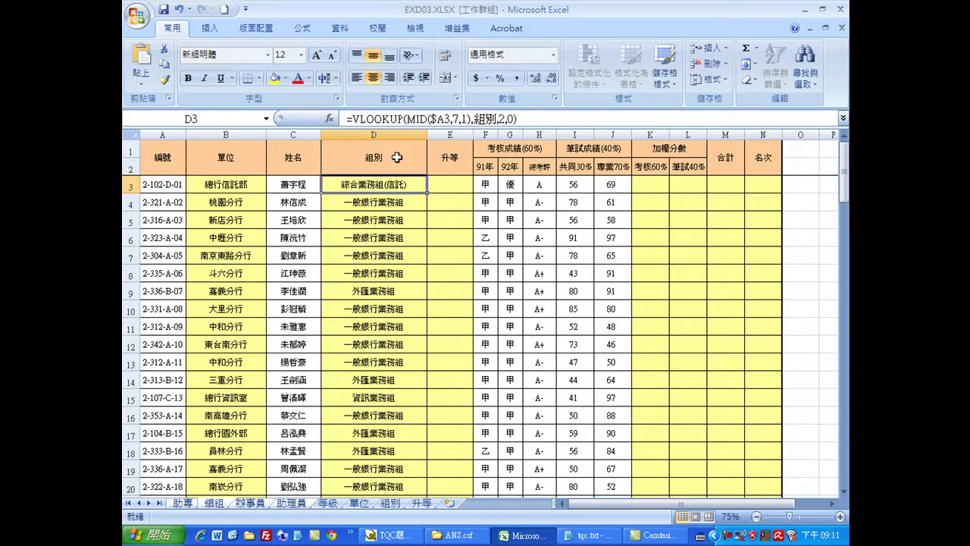
{"action": "left_click", "coordinate": [446, 189]}
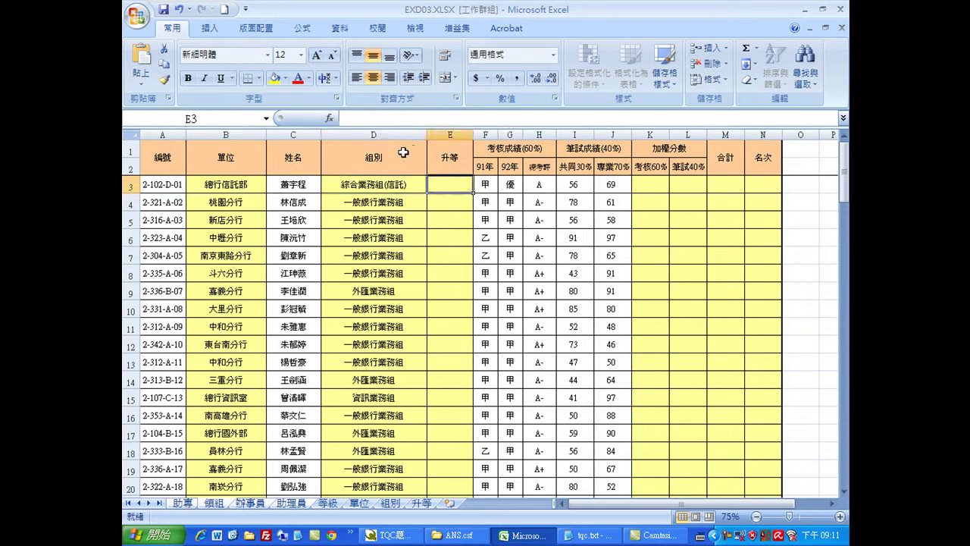
- Paste the formula into E3 and edit it to =VLOOKUP(MID($A3,1,1),升等,2,0), which returns #N/A
{"action": "right_click", "coordinate": [438, 188]}
{"action": "left_click", "coordinate": [473, 230]}
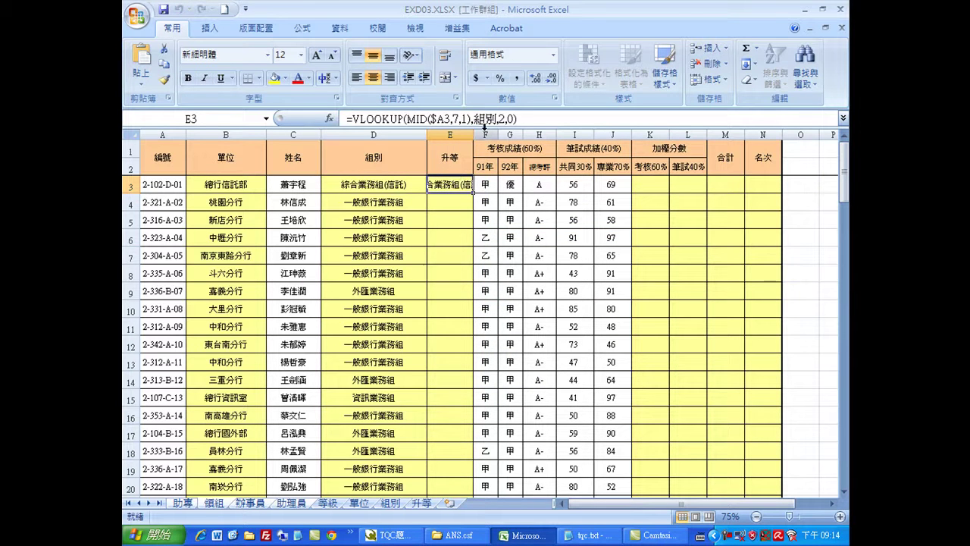
{"action": "left_click_drag", "start_coordinate": [474, 119], "coordinate": [494, 119]}
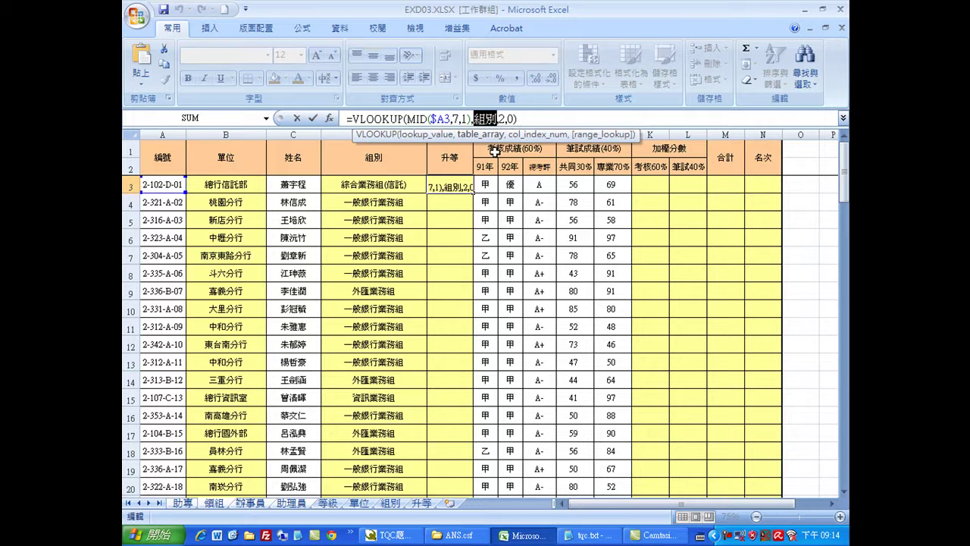
{"action": "type", "text": "升等"}
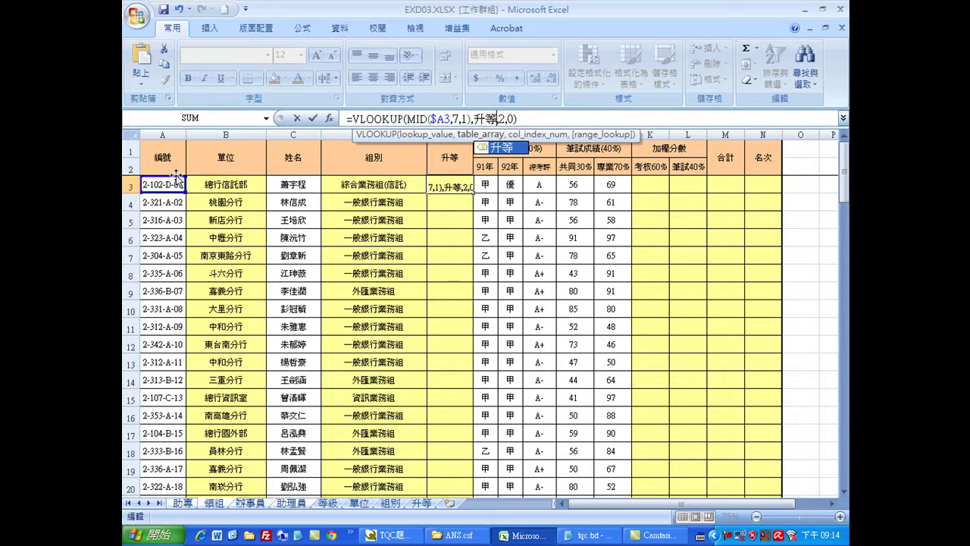
{"action": "left_click", "coordinate": [455, 118]}
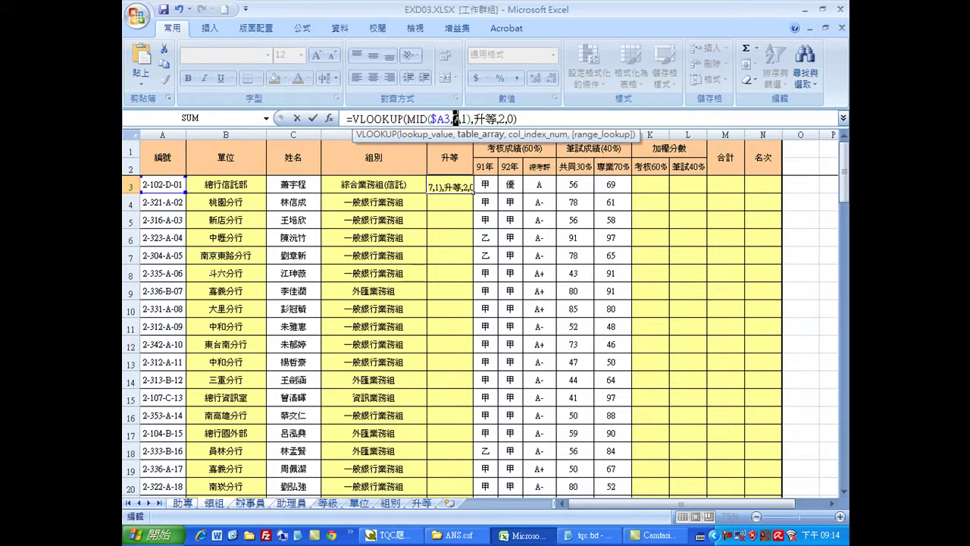
{"action": "type", "text": "1"}
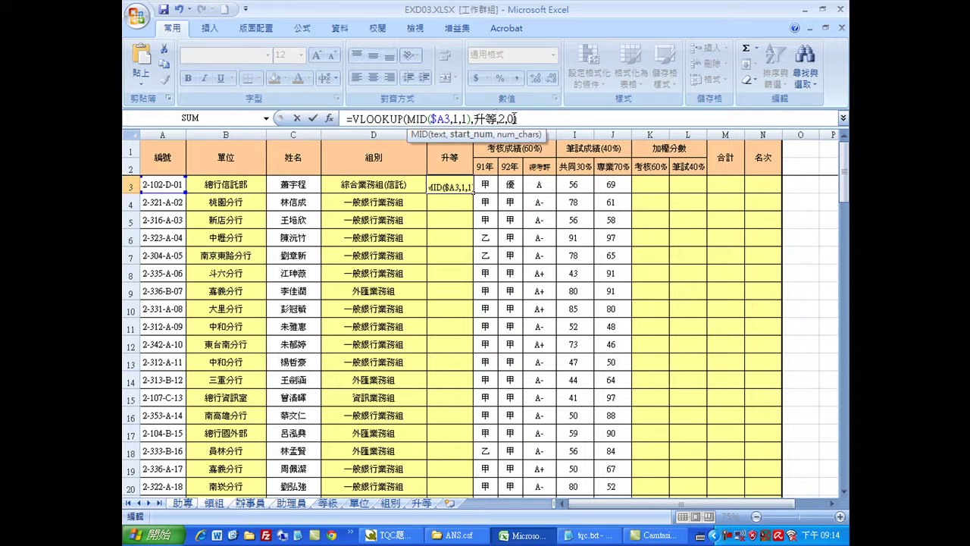
{"action": "left_click", "coordinate": [314, 119]}
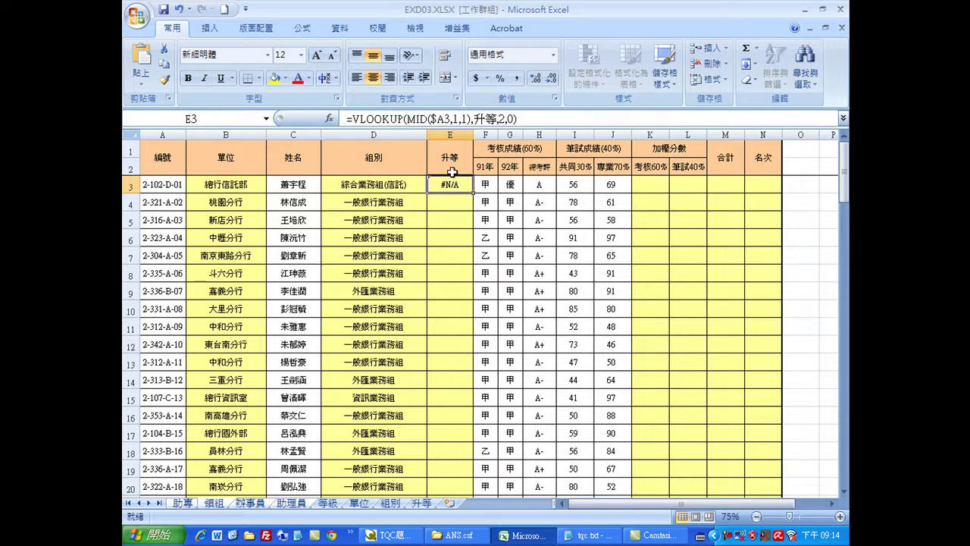
{"action": "left_click", "coordinate": [385, 119]}
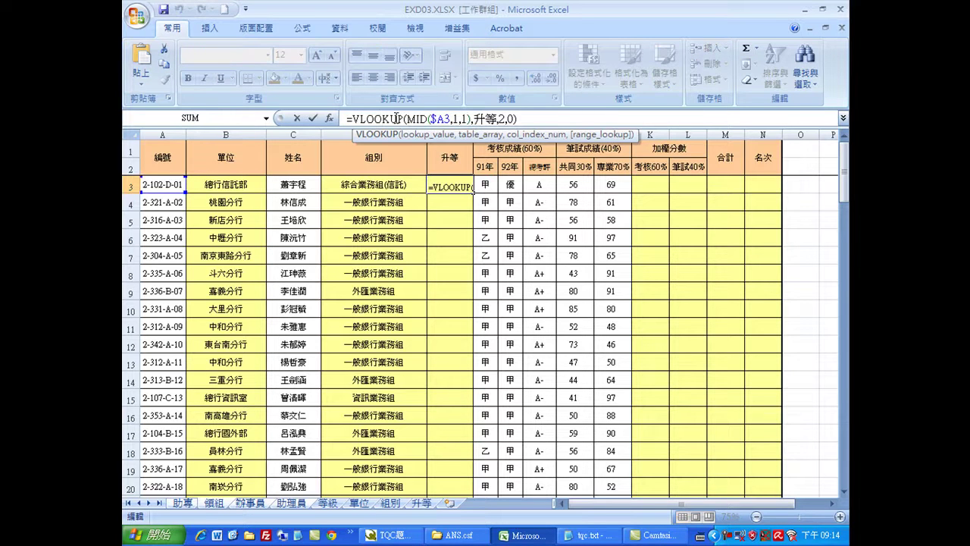
{"action": "left_click", "coordinate": [329, 119]}
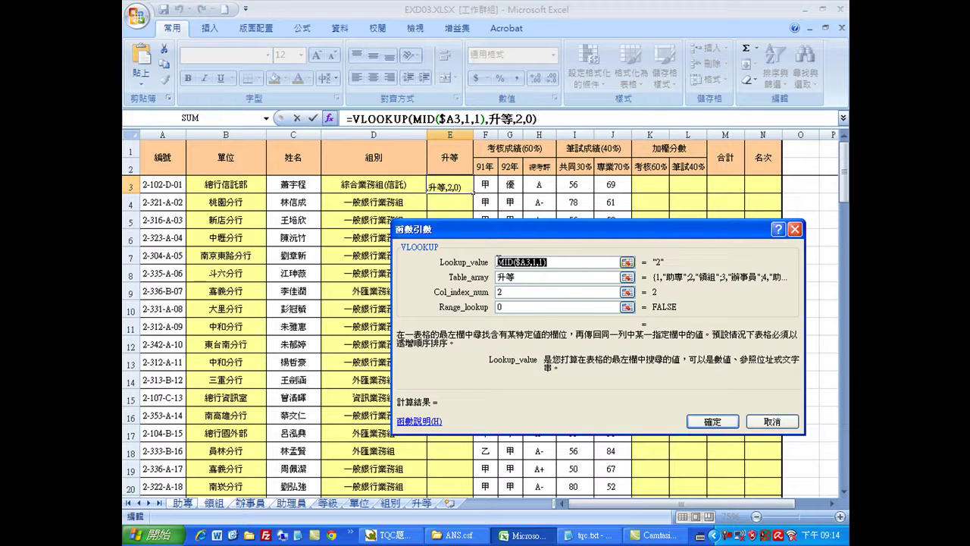
- Wrap E3's lookup value in VALUE() so it shows 領組, and fill column E down
{"action": "left_click", "coordinate": [499, 261]}
{"action": "type", "text": "value("}
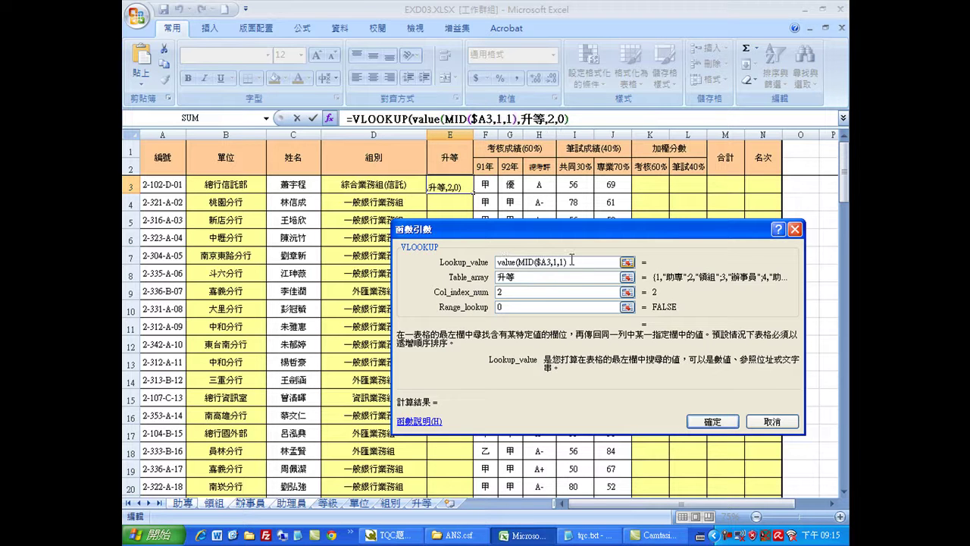
{"action": "type", "text": ")"}
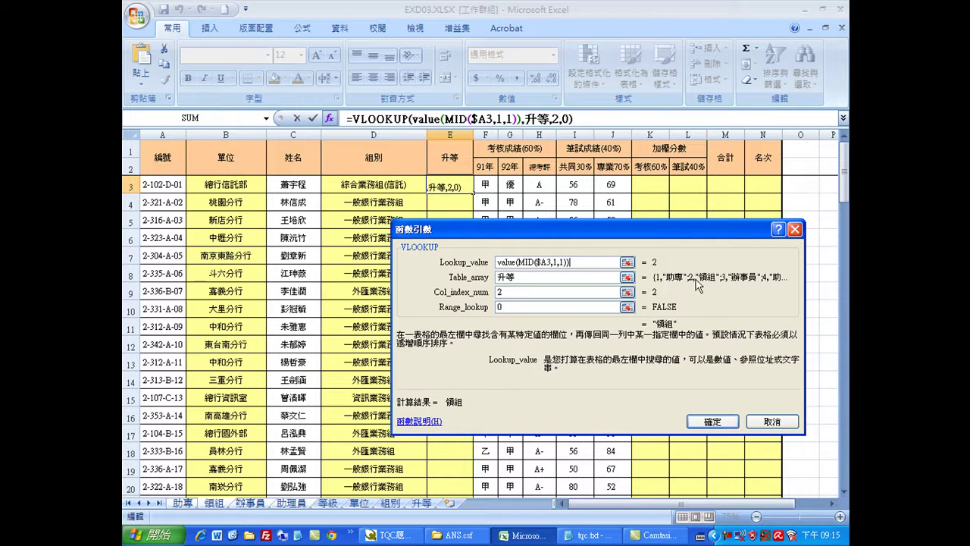
{"action": "left_click", "coordinate": [713, 422]}
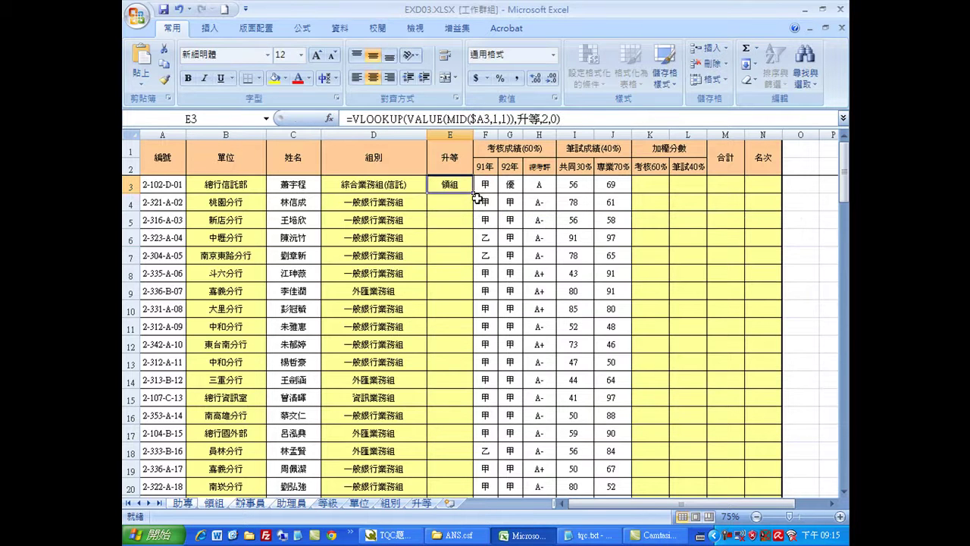
{"action": "double_click", "coordinate": [473, 192]}
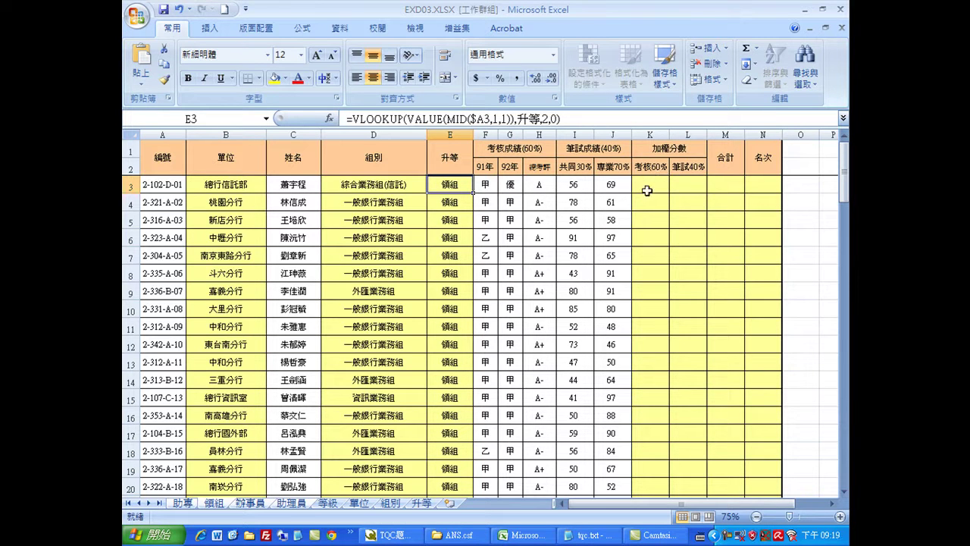
- Start =AVERAGE(I3:J3) in K3 from the AutoSum function list
{"action": "left_click", "coordinate": [646, 185]}
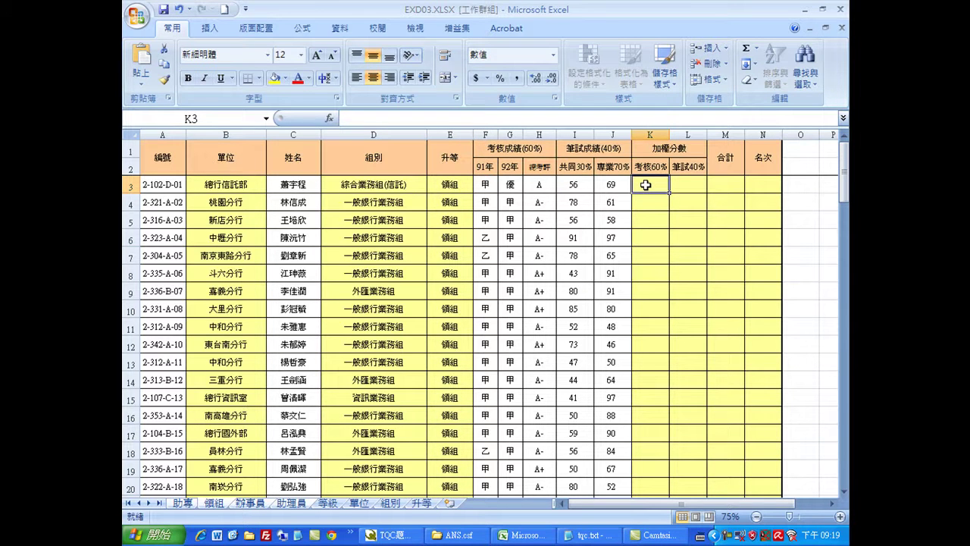
{"action": "left_click", "coordinate": [757, 48]}
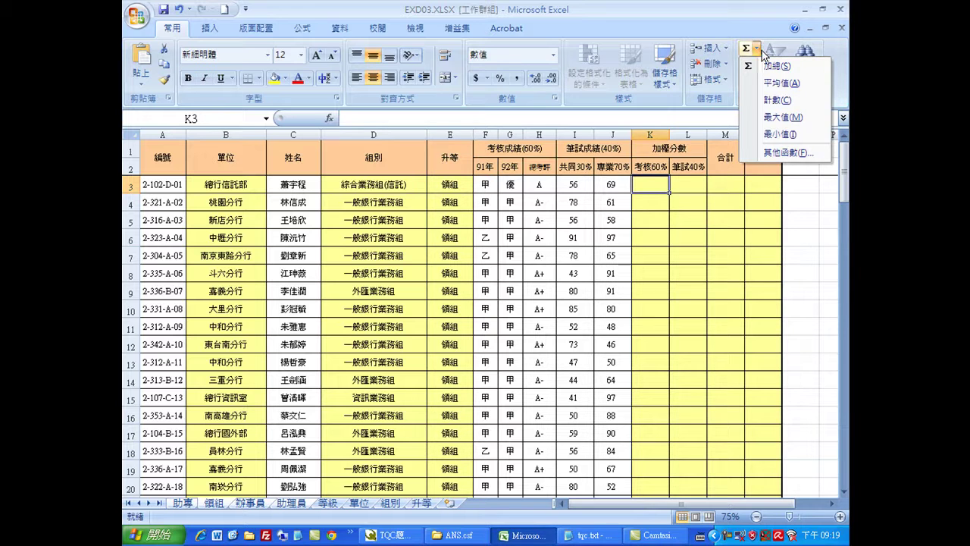
{"action": "left_click", "coordinate": [773, 85]}
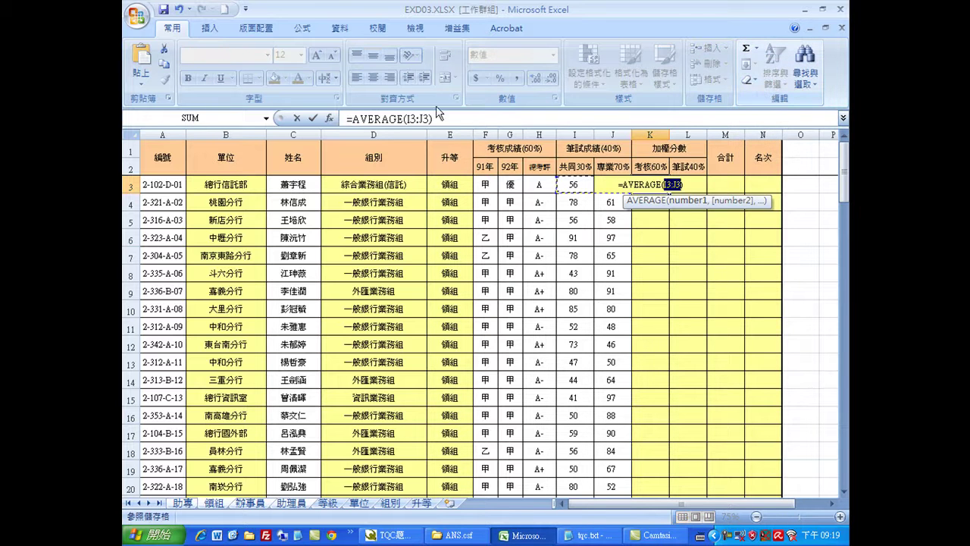
- Open the full function catalogue and locate VLOOKUP to nest inside the average
{"action": "left_click", "coordinate": [329, 118]}
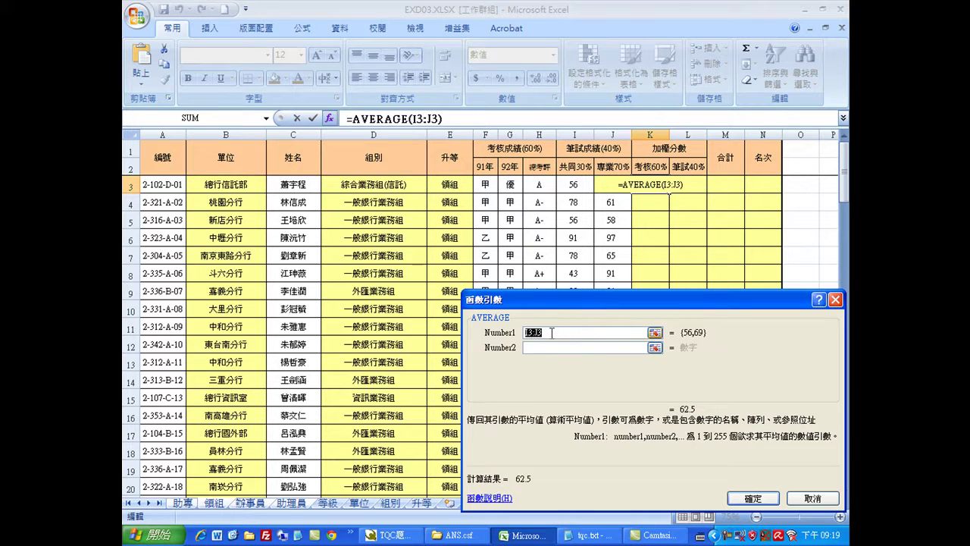
{"action": "left_click", "coordinate": [266, 119]}
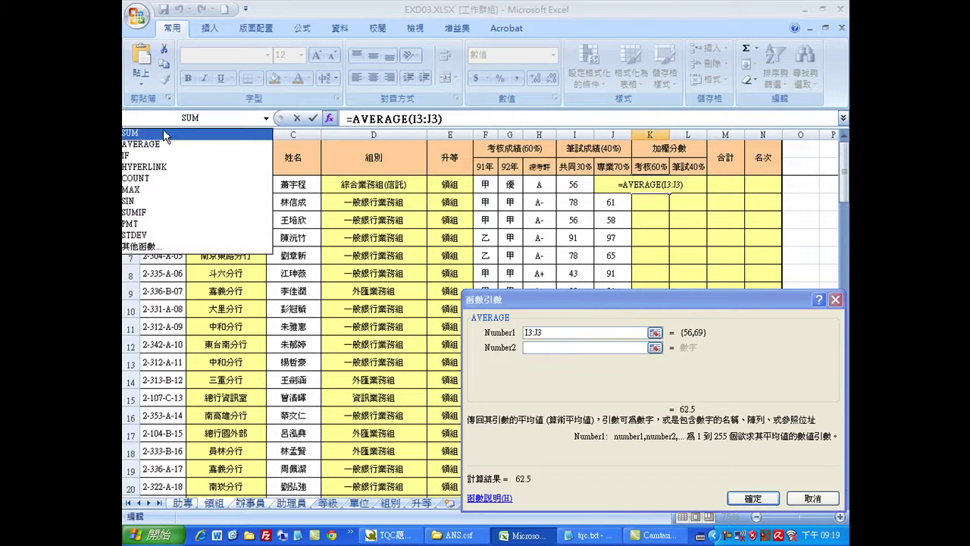
{"action": "left_click", "coordinate": [144, 247]}
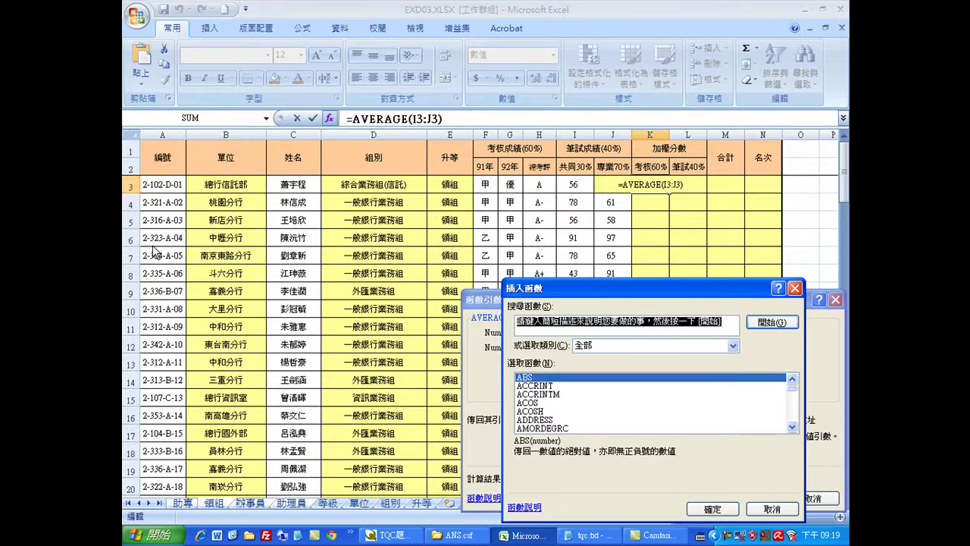
{"action": "left_click", "coordinate": [570, 380]}
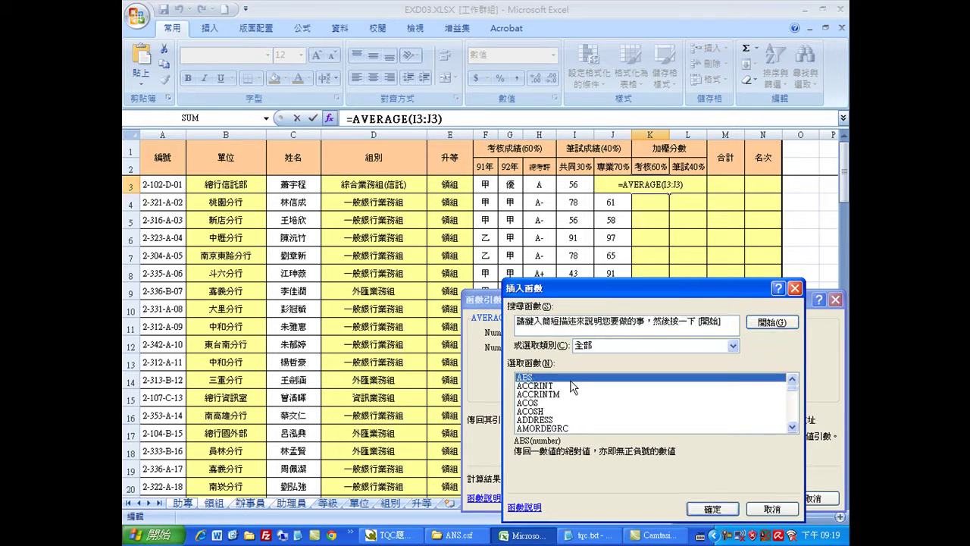
{"action": "type", "text": "vl"}
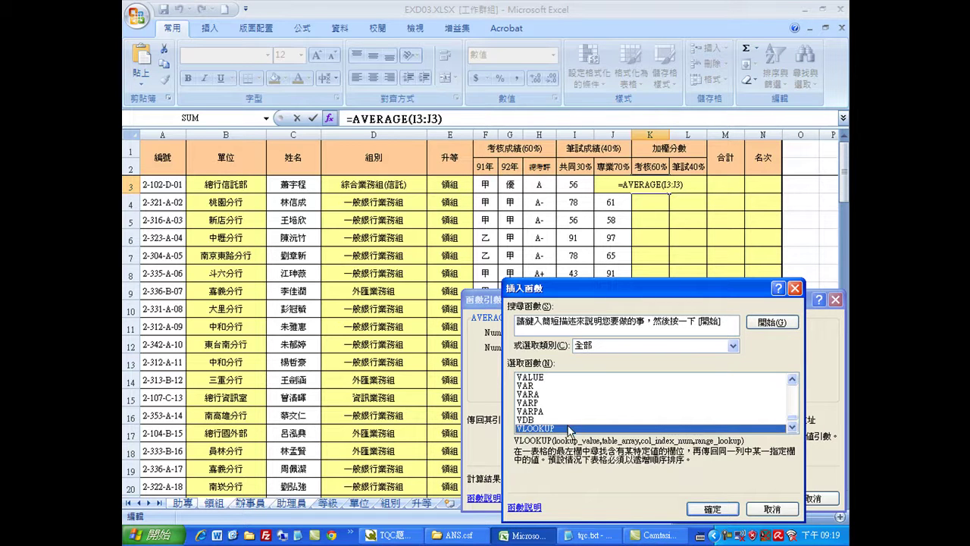
- Nest VLOOKUP(F3,考績等級,2,0) as AVERAGE's first argument, converting the grade to 85
{"action": "double_click", "coordinate": [569, 429]}
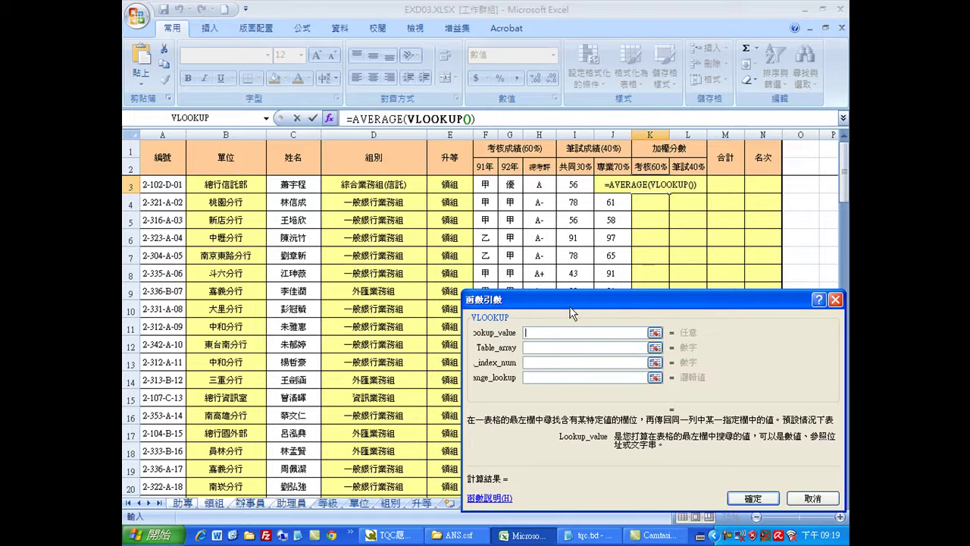
{"action": "left_click_drag", "start_coordinate": [577, 369], "coordinate": [573, 269]}
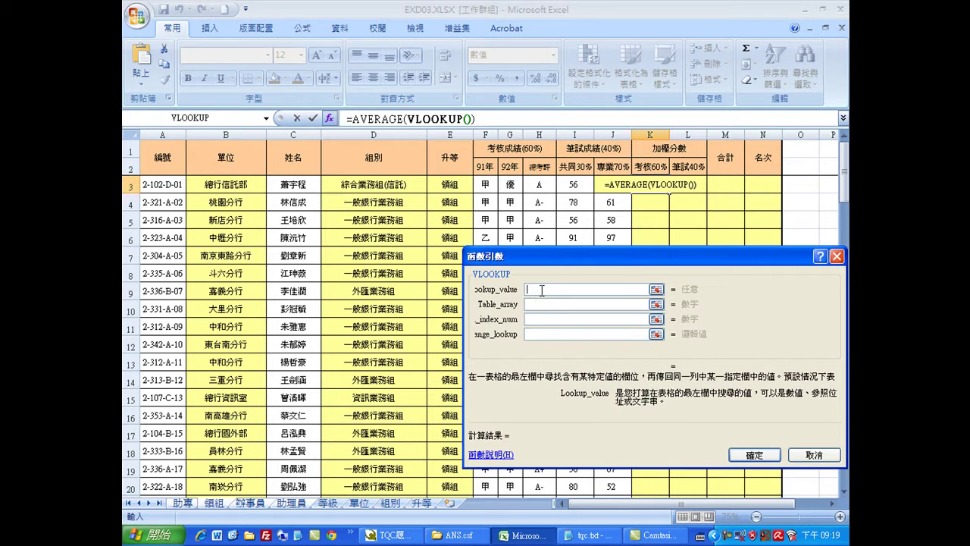
{"action": "left_click", "coordinate": [485, 187]}
{"action": "key", "text": "Tab"}
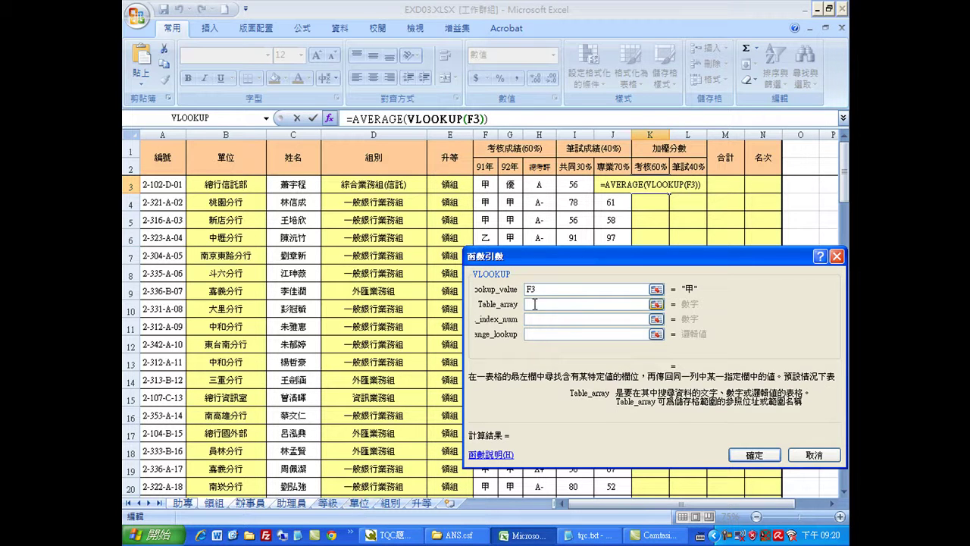
{"action": "type", "text": "考績等級"}
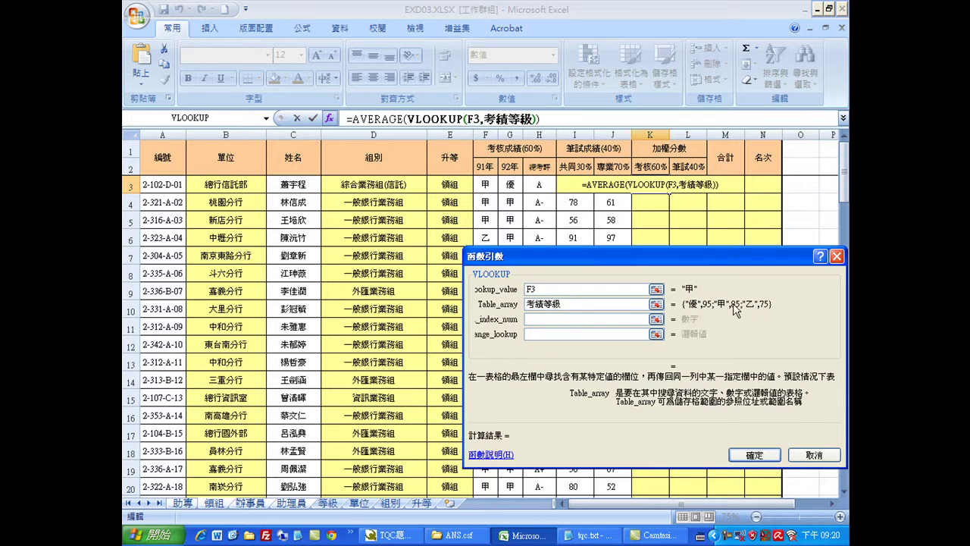
{"action": "left_click", "coordinate": [543, 319]}
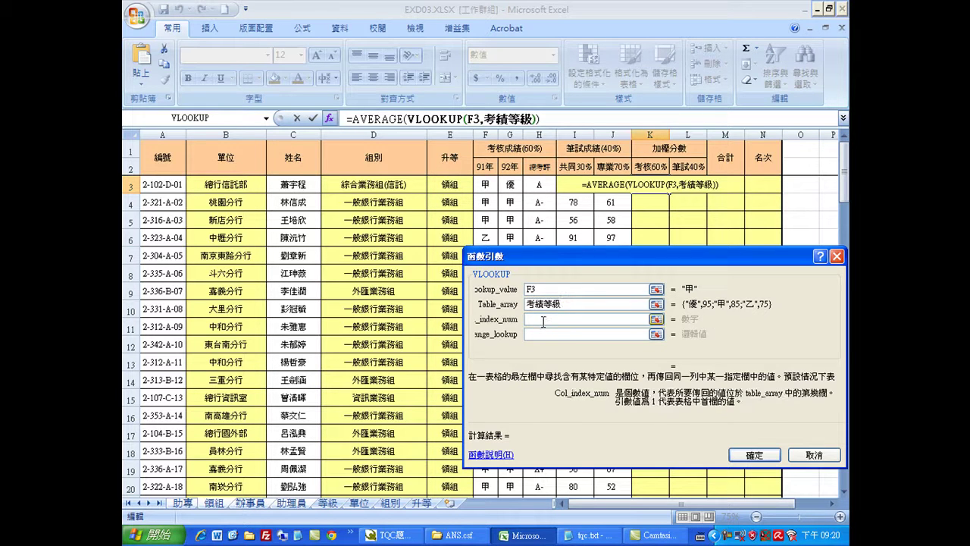
{"action": "type", "text": "2"}
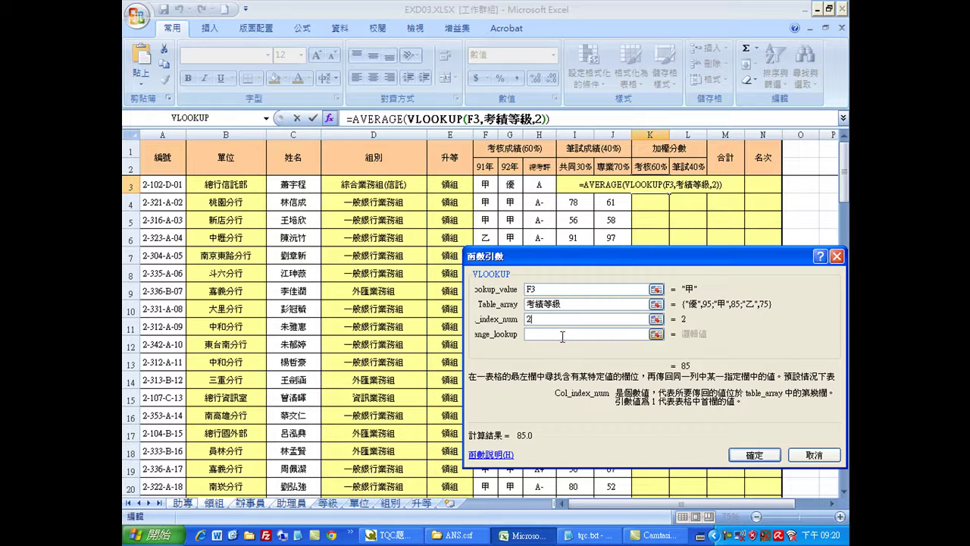
{"action": "left_click", "coordinate": [553, 336]}
{"action": "type", "text": "0"}
{"action": "key", "text": "Tab"}
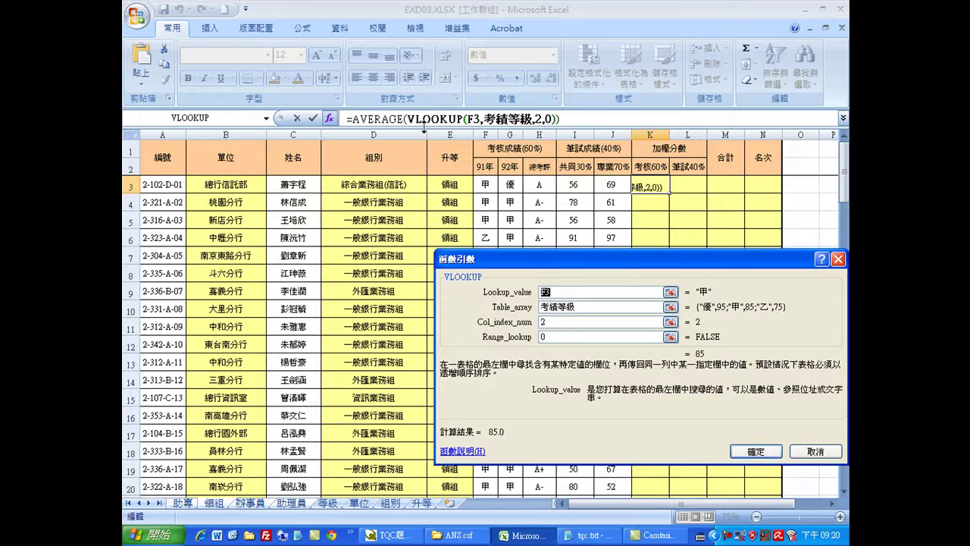
{"action": "left_click", "coordinate": [386, 117]}
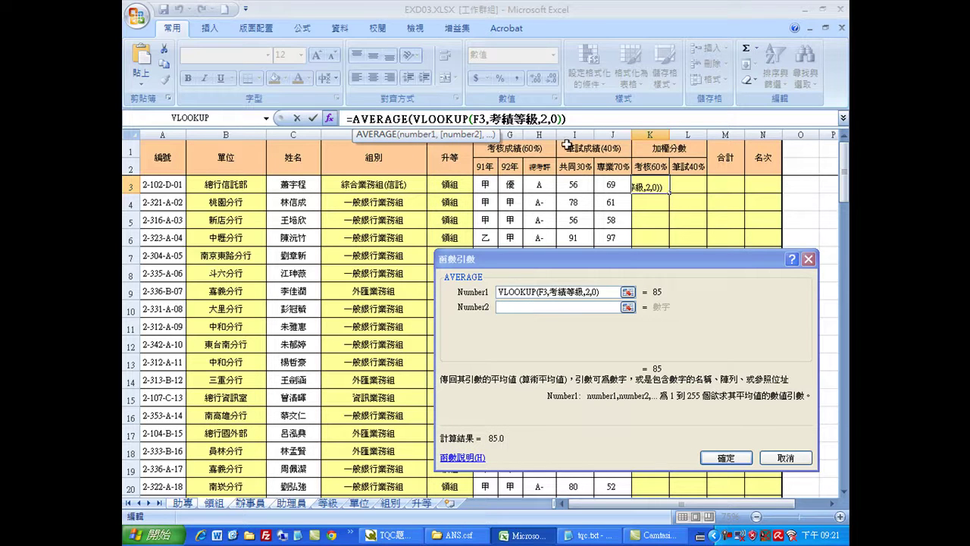
- Add VLOOKUP(G3,考績等級,2,0) and VLOOKUP(H3,考評等級,2,0) as the second and third averaged values
{"action": "left_click_drag", "start_coordinate": [609, 292], "coordinate": [472, 297]}
{"action": "key", "text": "ctrl+c"}
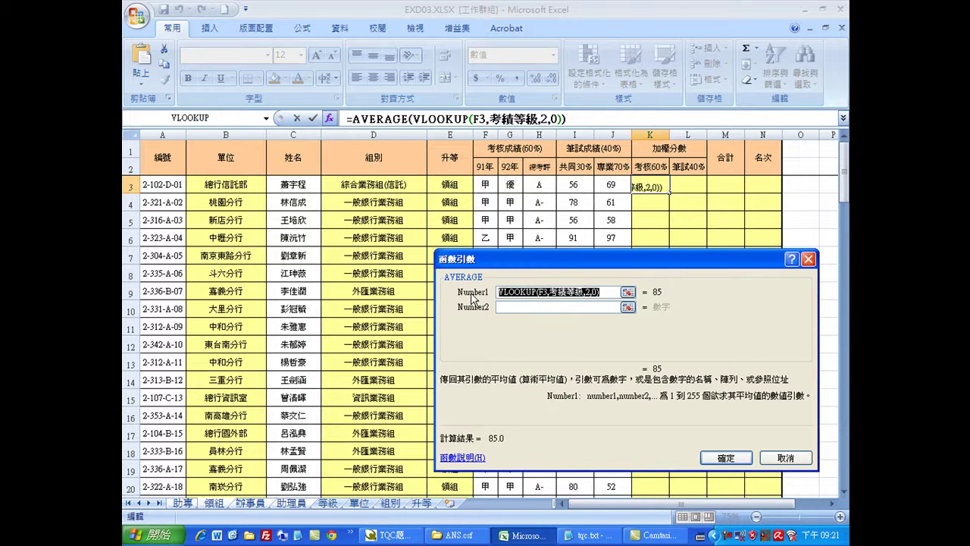
{"action": "left_click", "coordinate": [514, 309]}
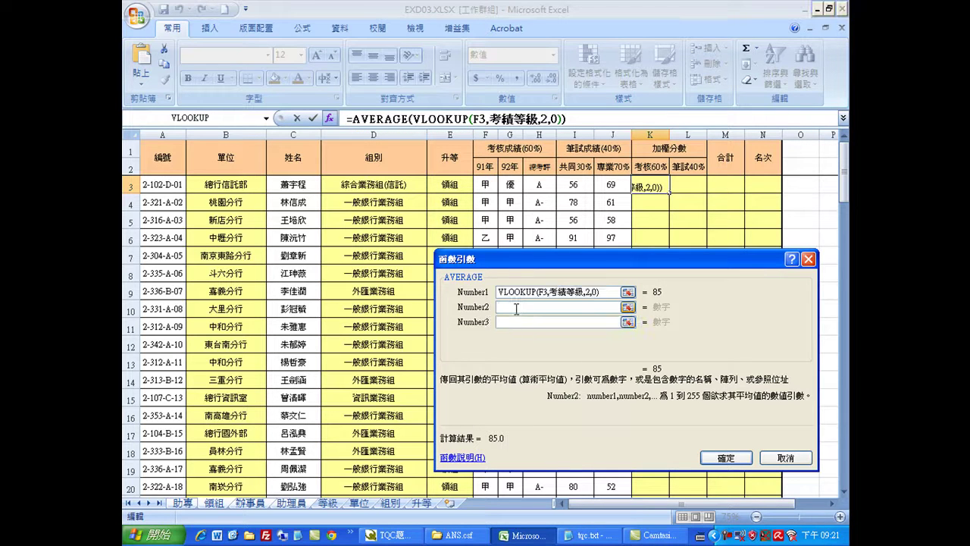
{"action": "key", "text": "ctrl+v"}
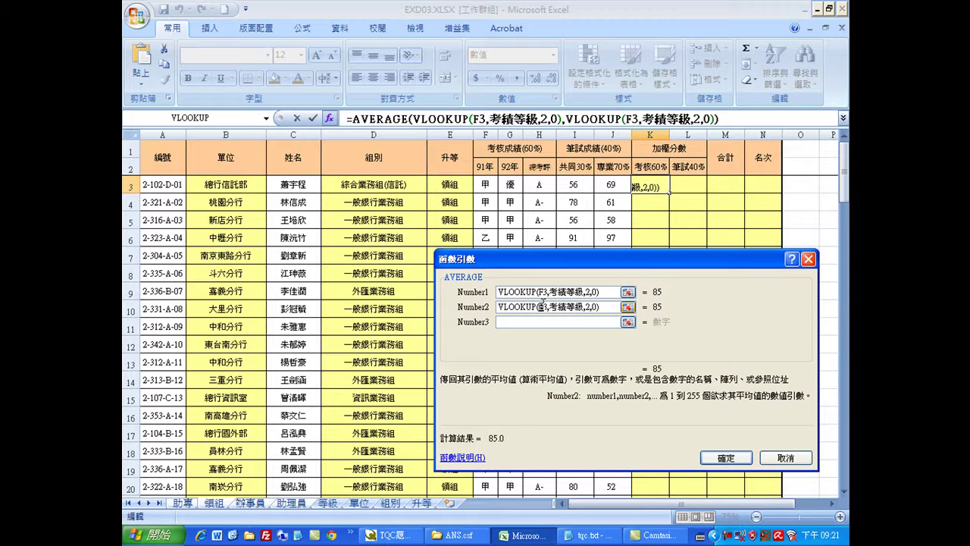
{"action": "type", "text": "G"}
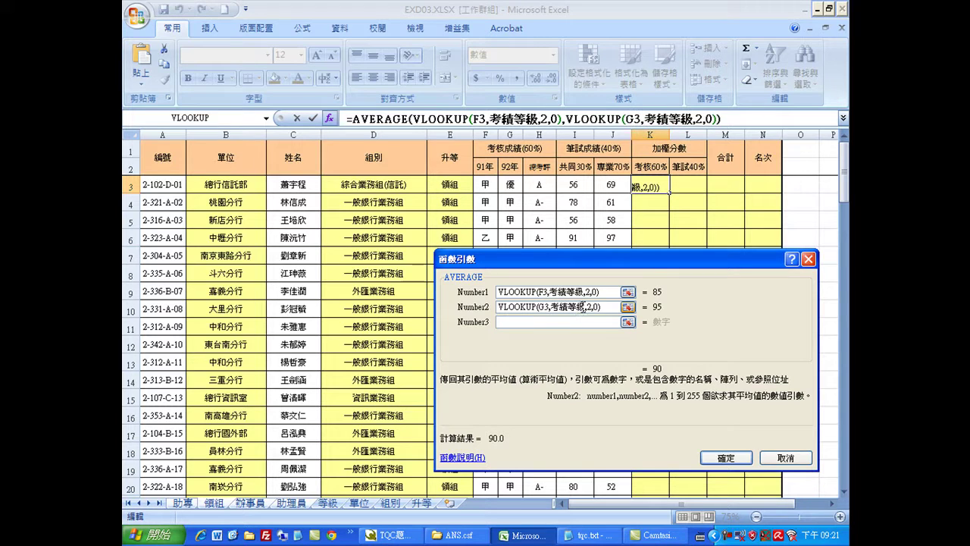
{"action": "left_click", "coordinate": [523, 322]}
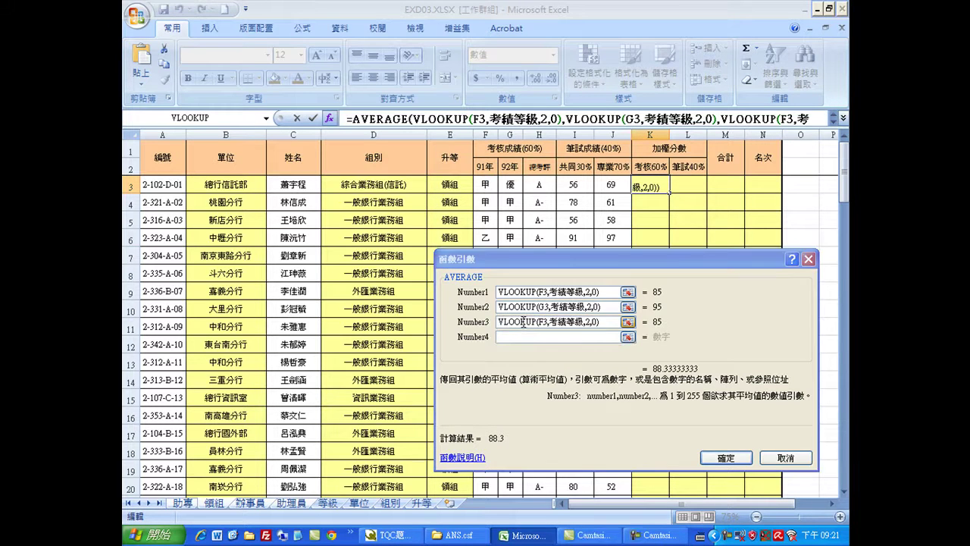
{"action": "key", "text": "ctrl+v"}
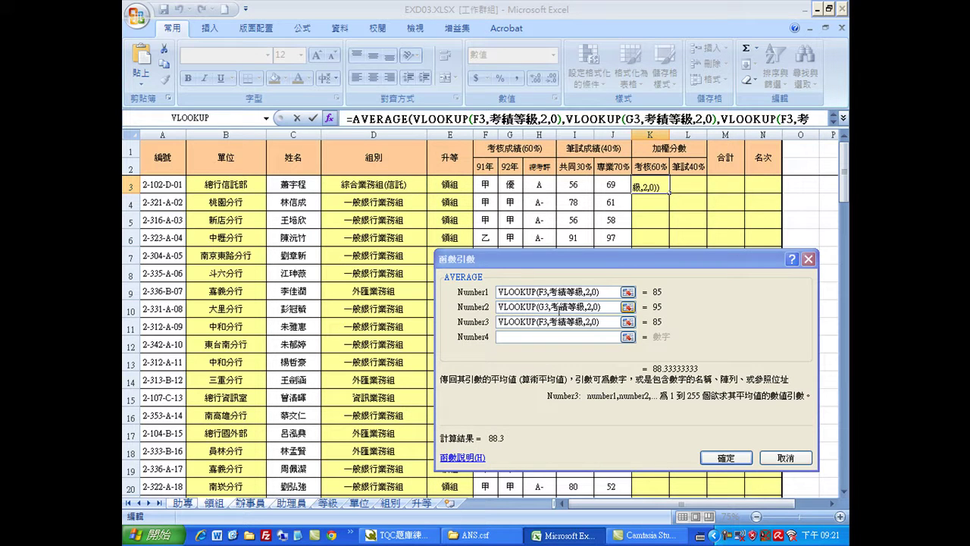
{"action": "left_click_drag", "start_coordinate": [551, 321], "coordinate": [582, 321]}
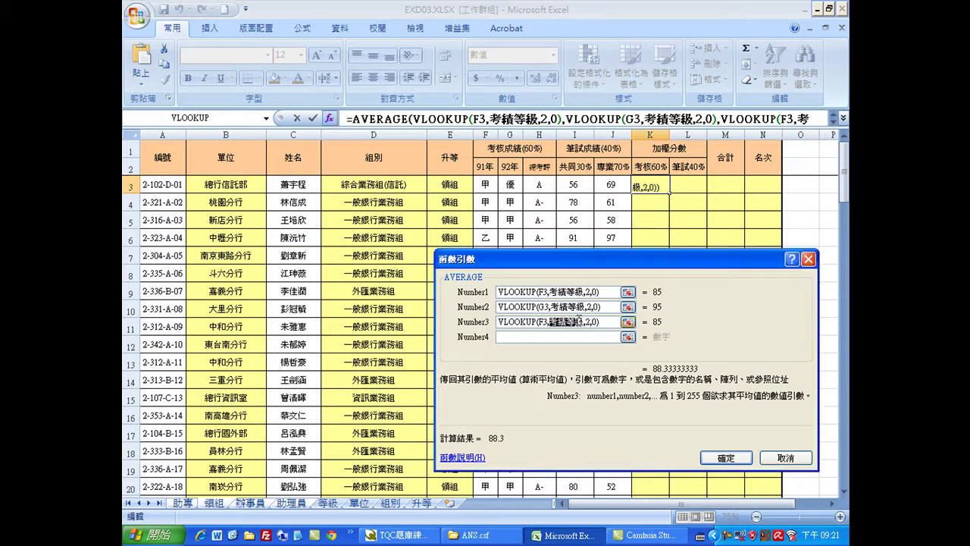
{"action": "type", "text": "考評等級"}
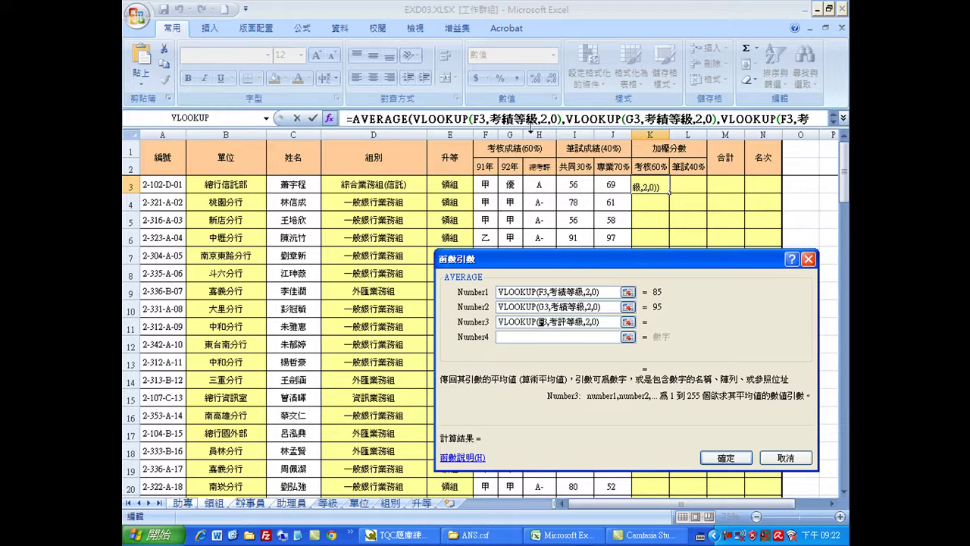
{"action": "type", "text": "H"}
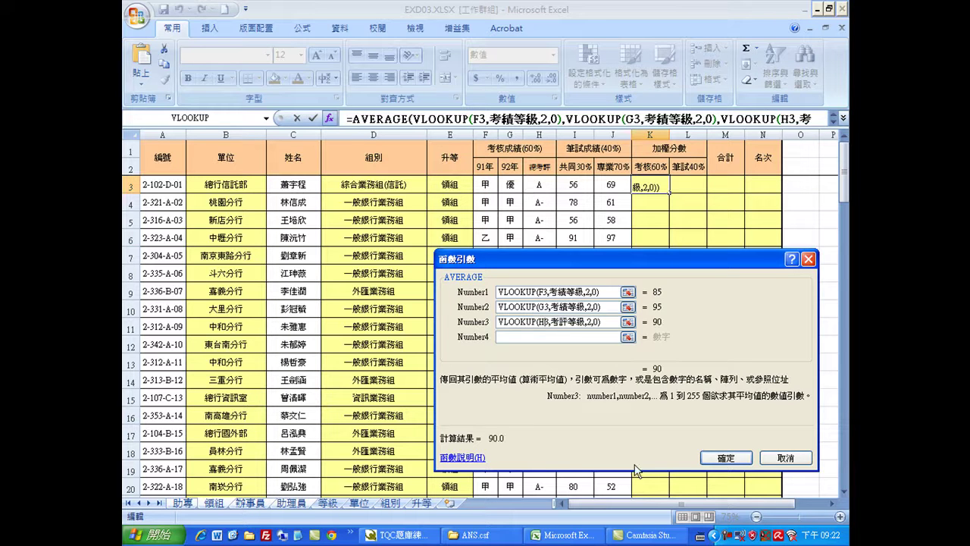
- Confirm K3's average of 90.0 and fill it down column K
{"action": "left_click", "coordinate": [737, 458]}
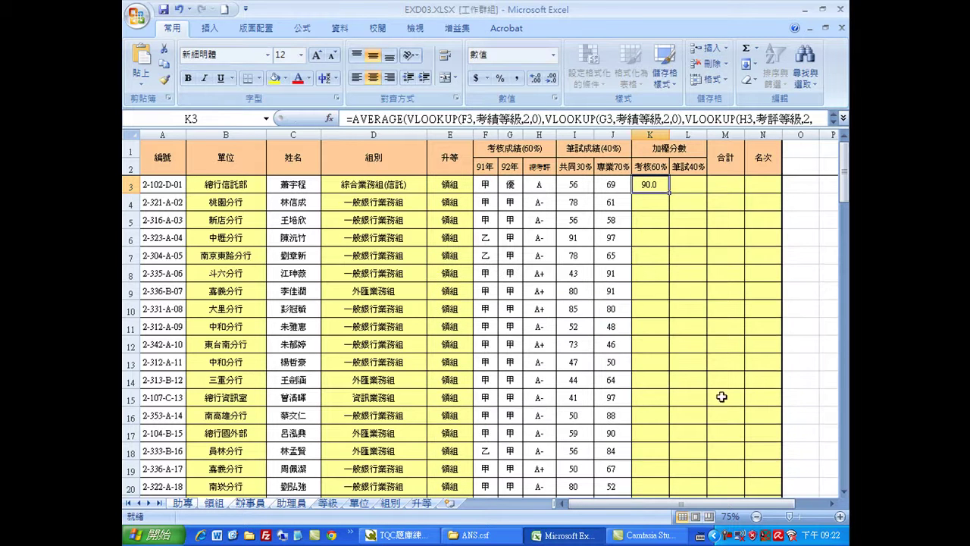
{"action": "double_click", "coordinate": [671, 192]}
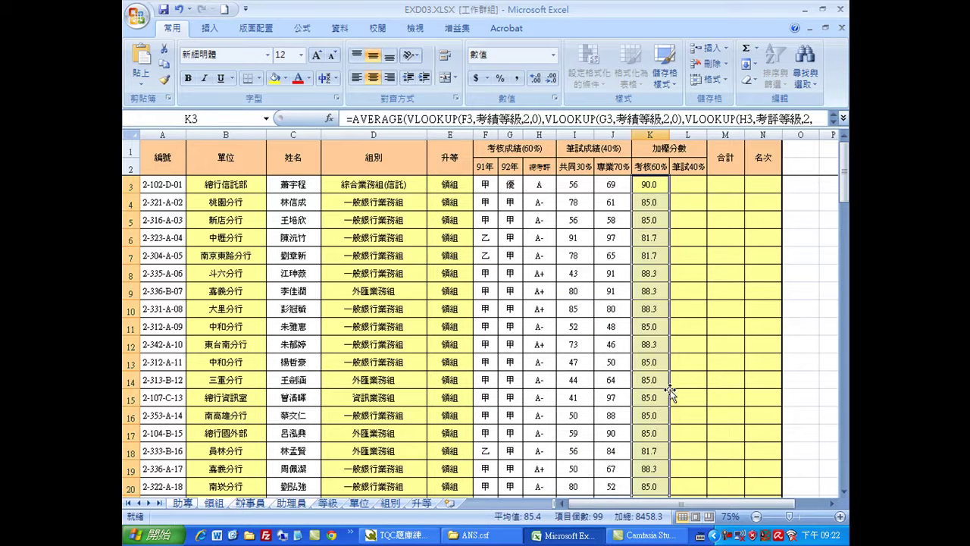
{"action": "left_click", "coordinate": [651, 184]}
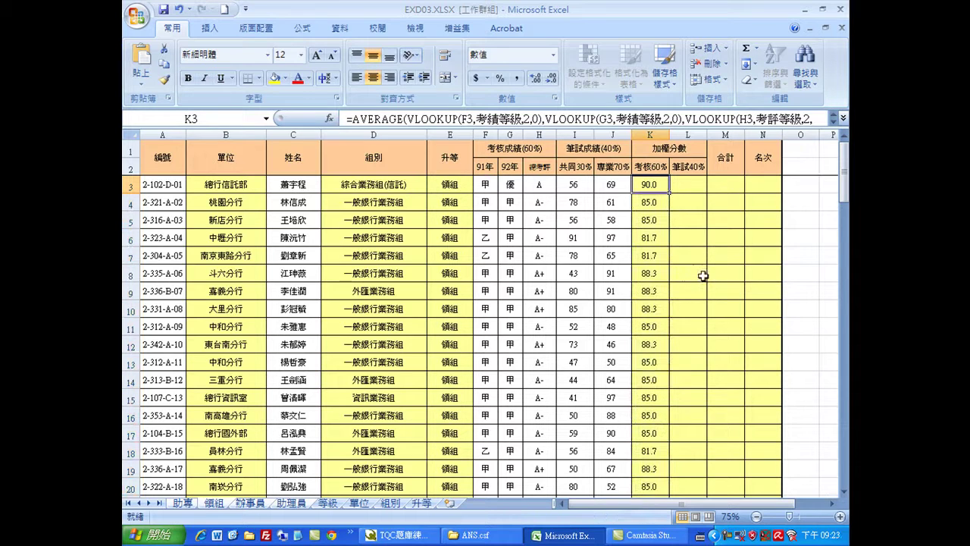
{"action": "left_click", "coordinate": [686, 185]}
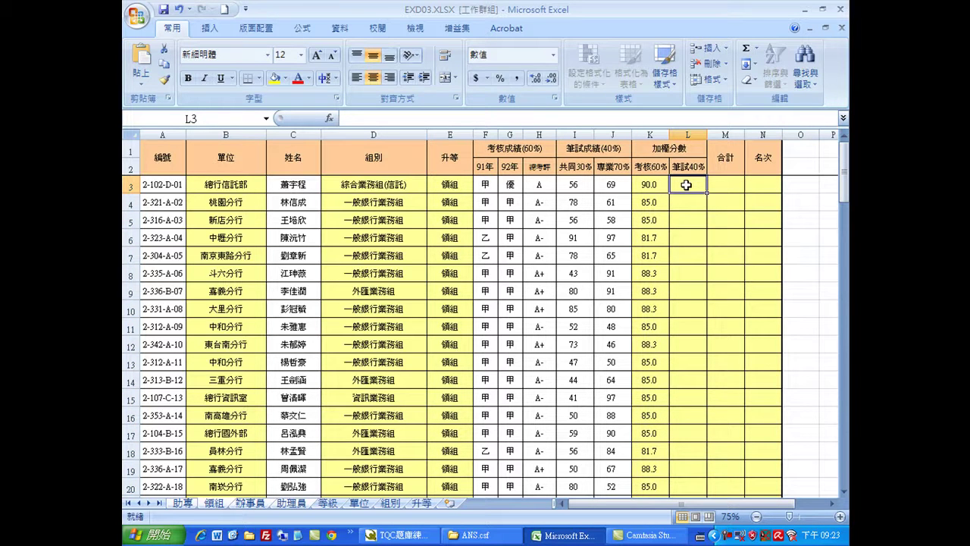
- Enter =I3*0.3+J3*0.7 in L3 and fill it down column L, giving 65.1 first
{"action": "type", "text": "="}
{"action": "left_click", "coordinate": [578, 183]}
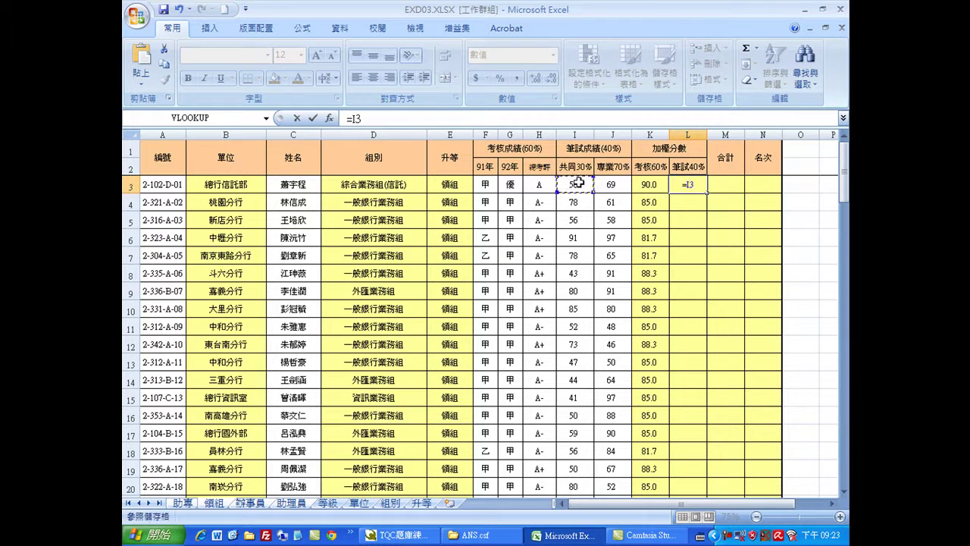
{"action": "type", "text": "*"}
{"action": "type", "text": "0.3"}
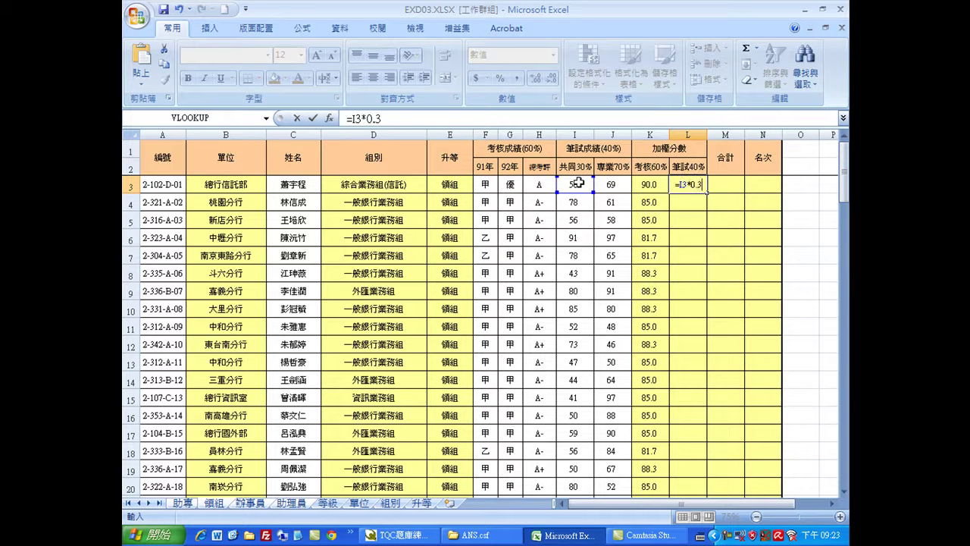
{"action": "type", "text": "+"}
{"action": "left_click", "coordinate": [614, 184]}
{"action": "type", "text": "*"}
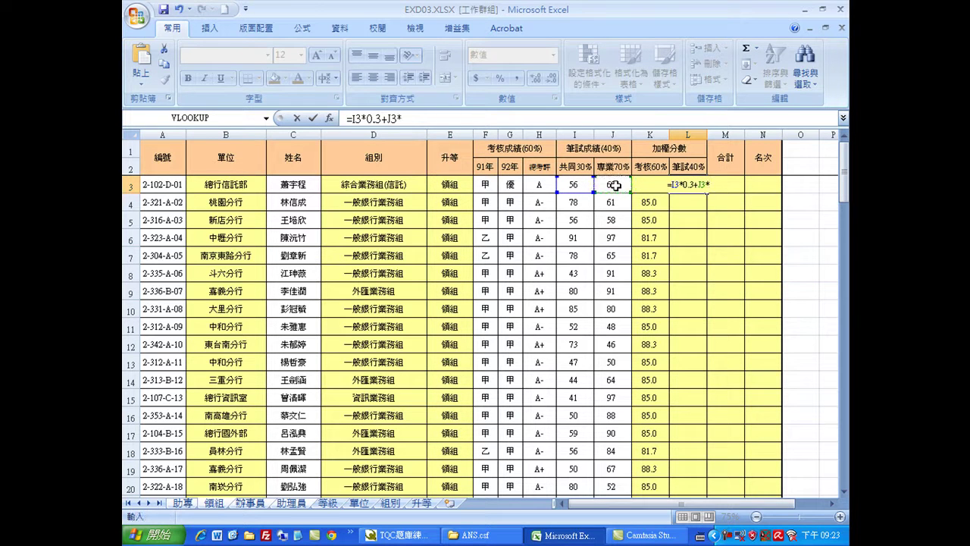
{"action": "type", "text": "0.7"}
{"action": "left_click", "coordinate": [313, 119]}
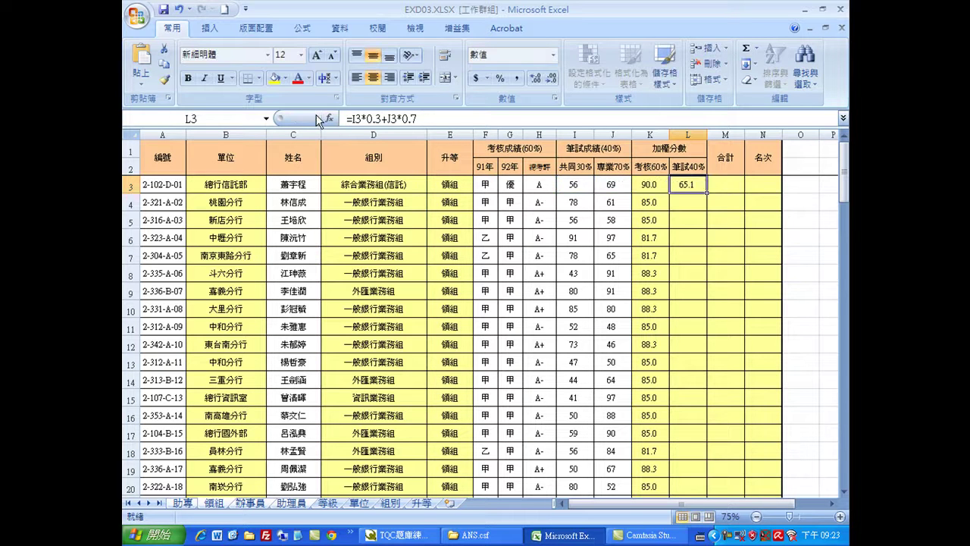
{"action": "double_click", "coordinate": [707, 194]}
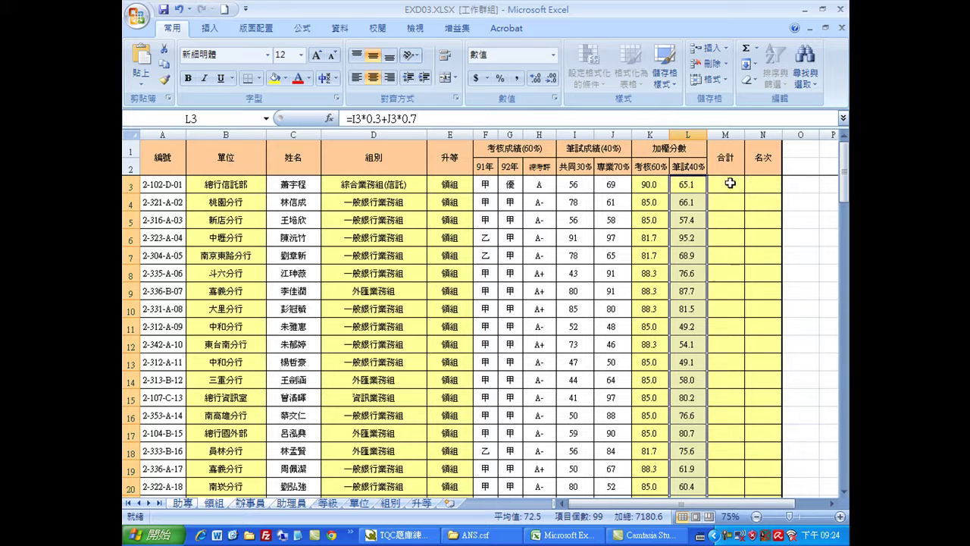
{"action": "left_click", "coordinate": [726, 186]}
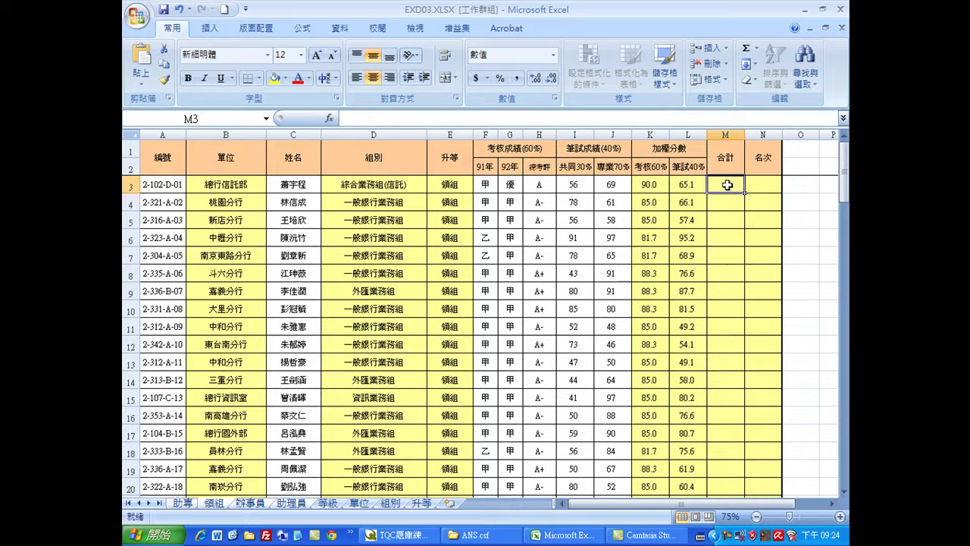
- Enter the 合計 formula =K3*0.6+L3*0.4 in M3
{"action": "type", "text": "="}
{"action": "left_click", "coordinate": [656, 185]}
{"action": "type", "text": "*0."}
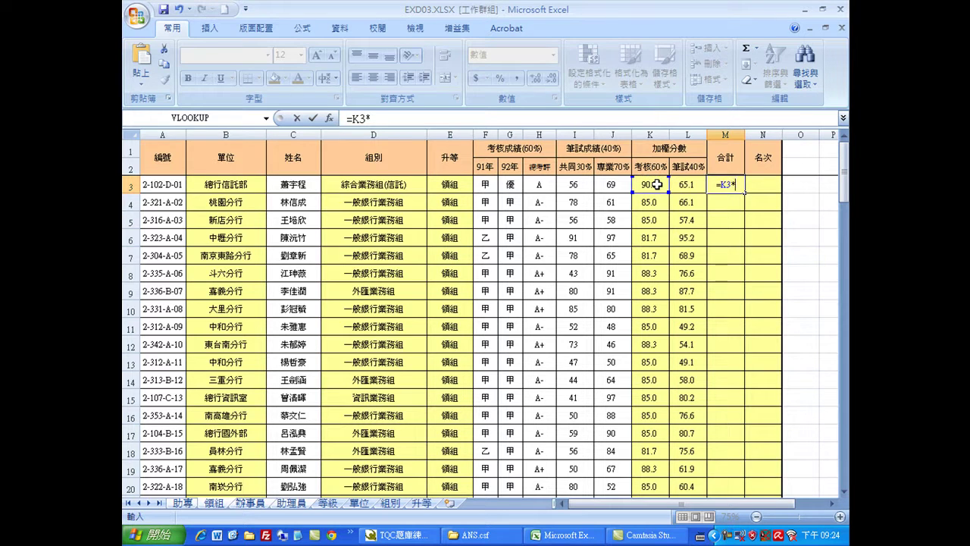
{"action": "type", "text": "6"}
{"action": "type", "text": "+"}
{"action": "left_click", "coordinate": [692, 184]}
{"action": "type", "text": "*0.4"}
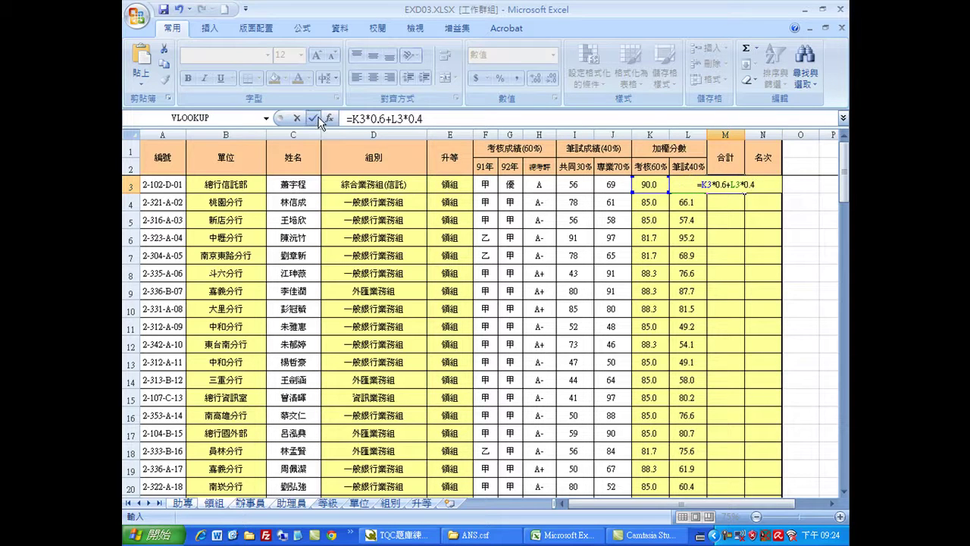
{"action": "left_click", "coordinate": [313, 118]}
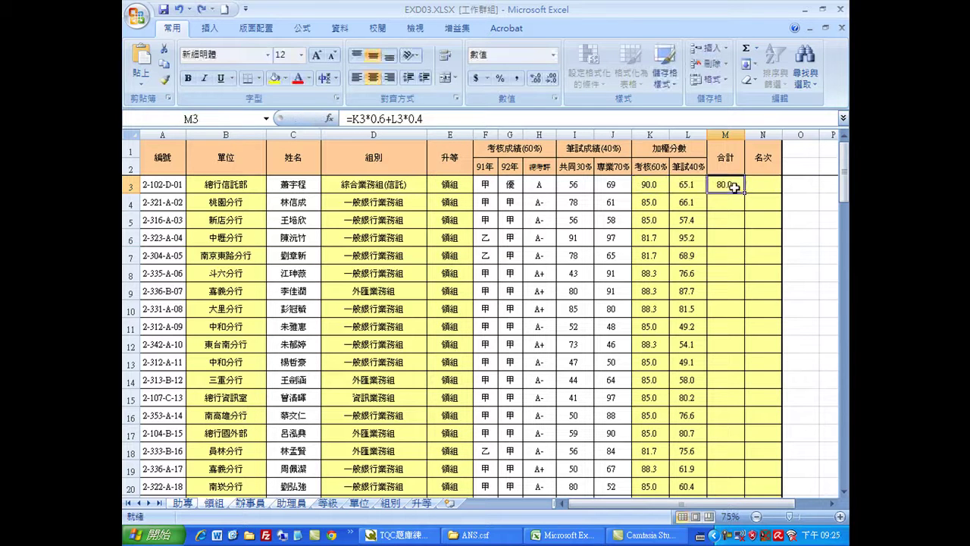
- Wrap the total as =ROUND(K3*0.6+L3*0.4,1) and fill it down column M
{"action": "left_click", "coordinate": [350, 118]}
{"action": "type", "text": "r"}
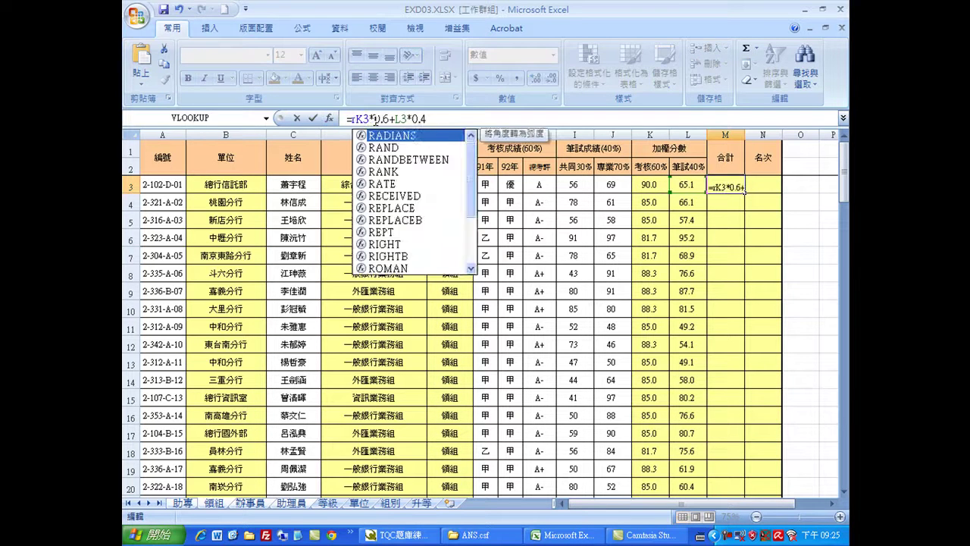
{"action": "type", "text": "oun"}
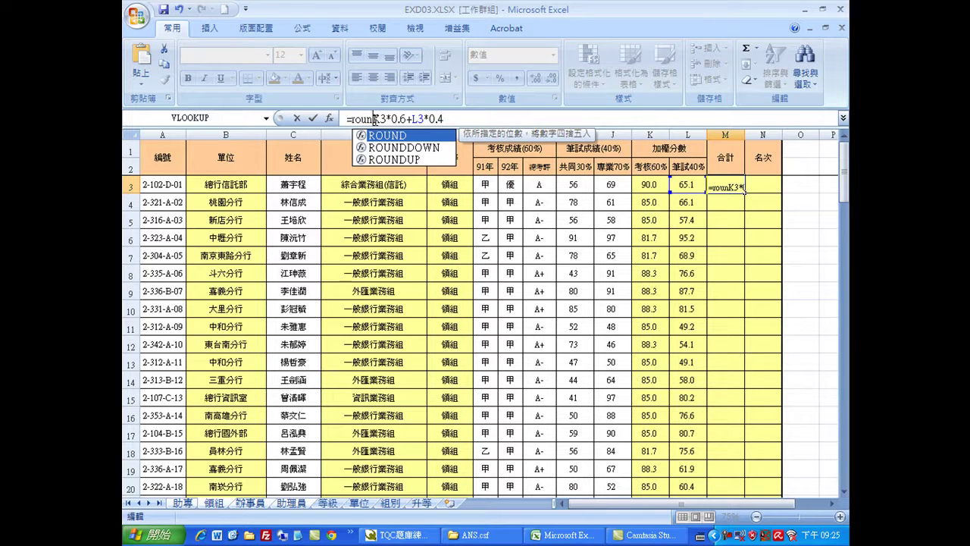
{"action": "type", "text": "d"}
{"action": "key", "text": "Tab"}
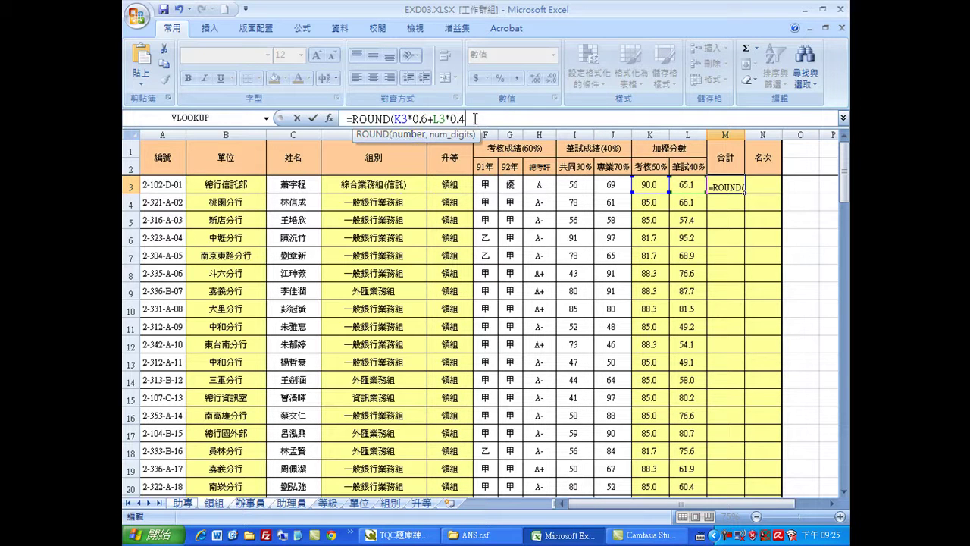
{"action": "type", "text": ",1"}
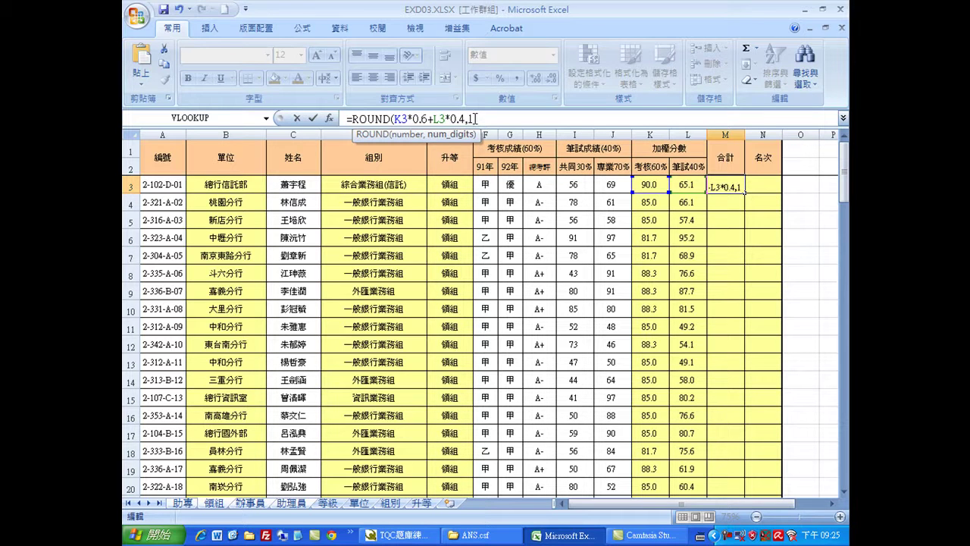
{"action": "left_click", "coordinate": [317, 120]}
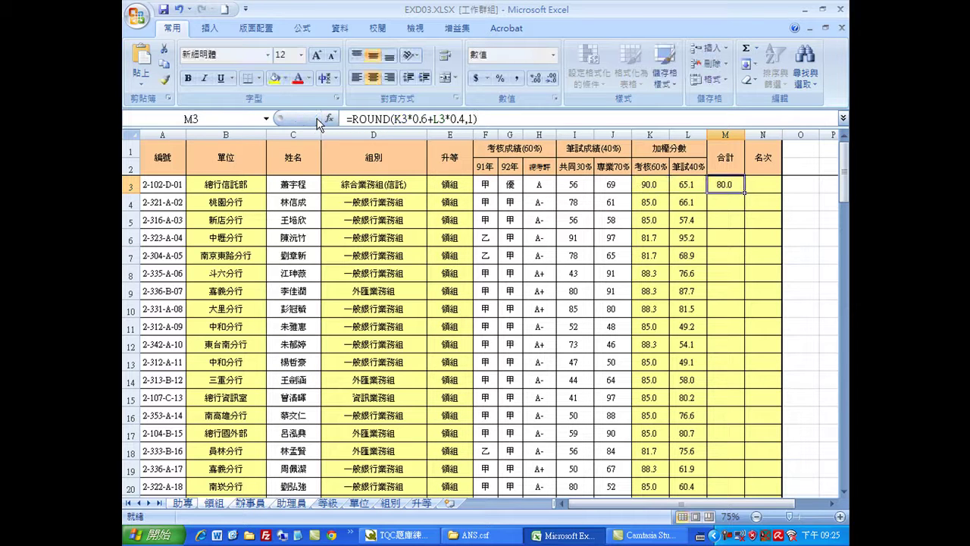
{"action": "double_click", "coordinate": [745, 193]}
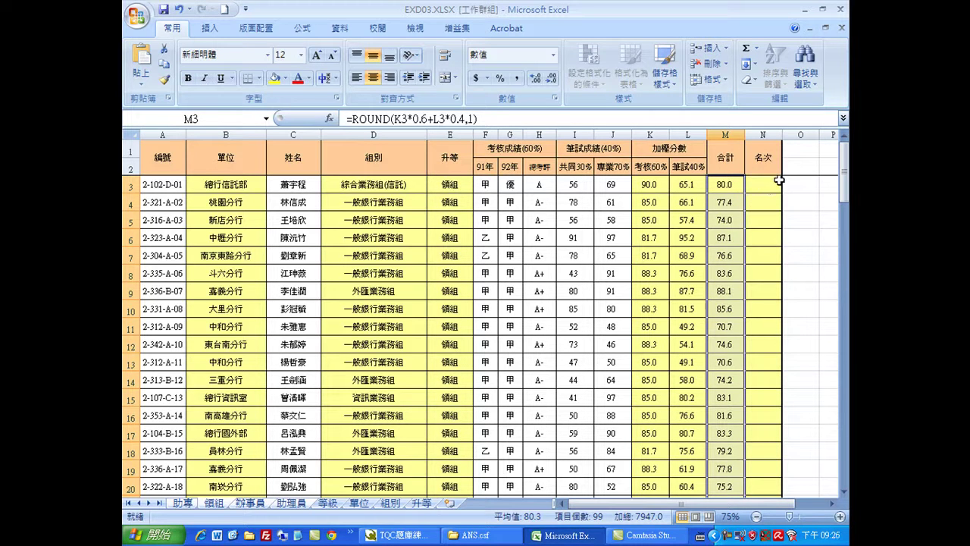
{"action": "left_click", "coordinate": [766, 185]}
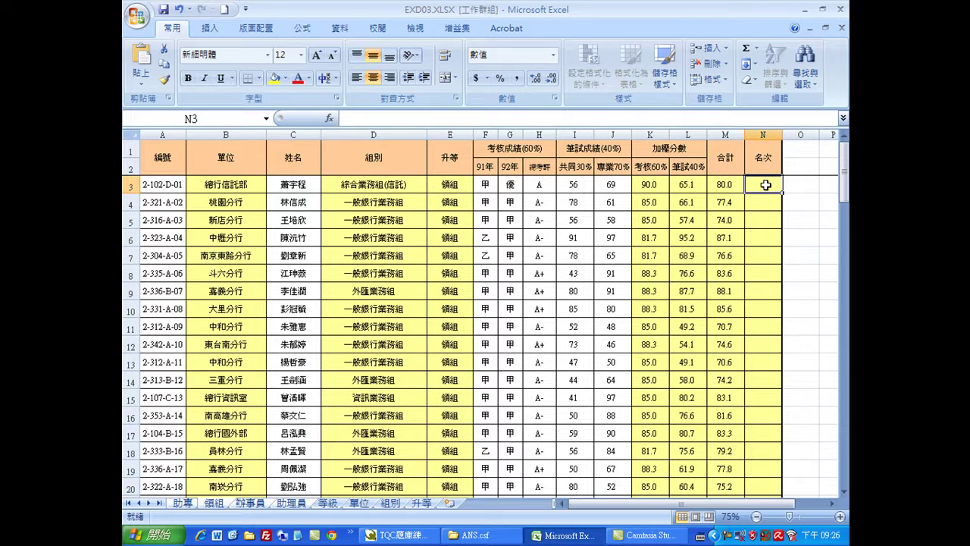
- Start a RANK function in N3 with M3 as the number to rank
{"action": "type", "text": "="}
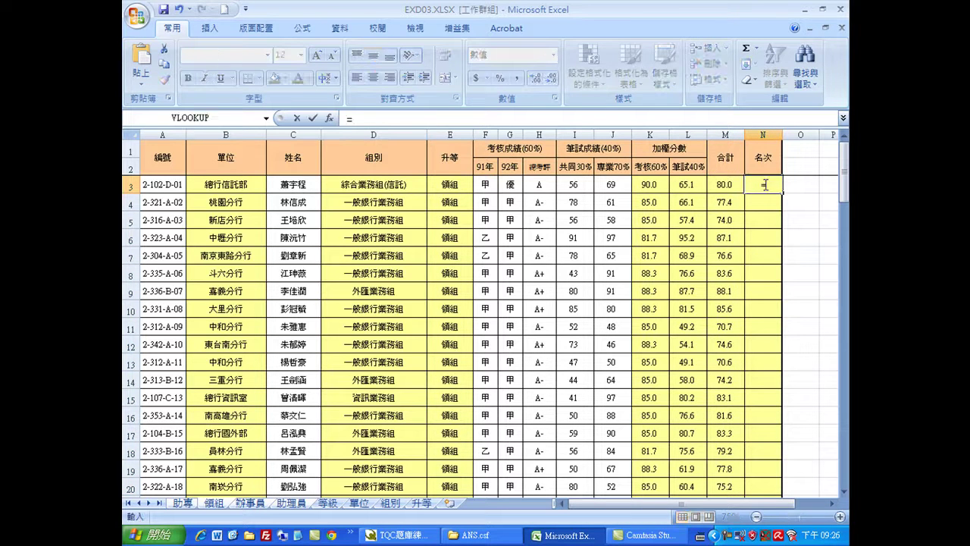
{"action": "type", "text": "ra"}
{"action": "double_click", "coordinate": [773, 237]}
{"action": "left_click", "coordinate": [329, 119]}
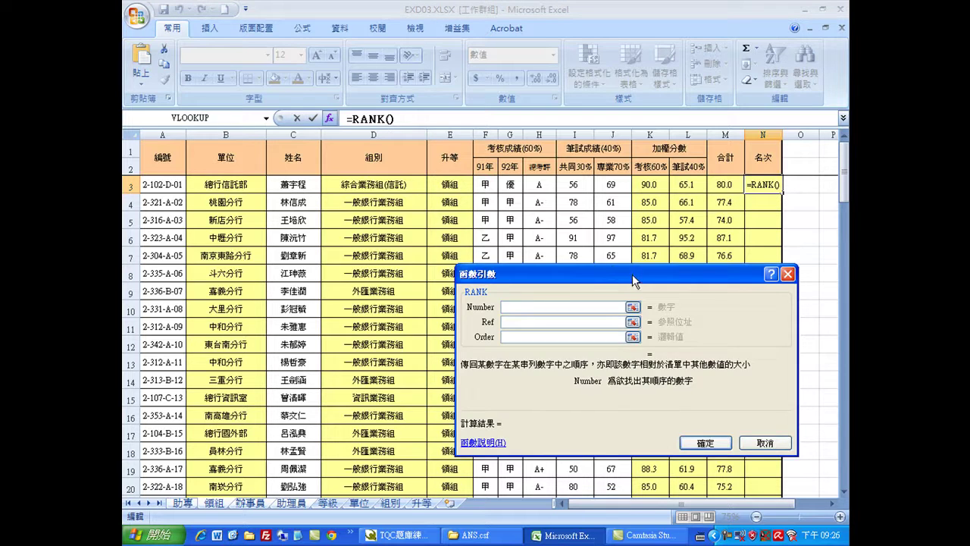
{"action": "left_click_drag", "start_coordinate": [635, 280], "coordinate": [497, 220]}
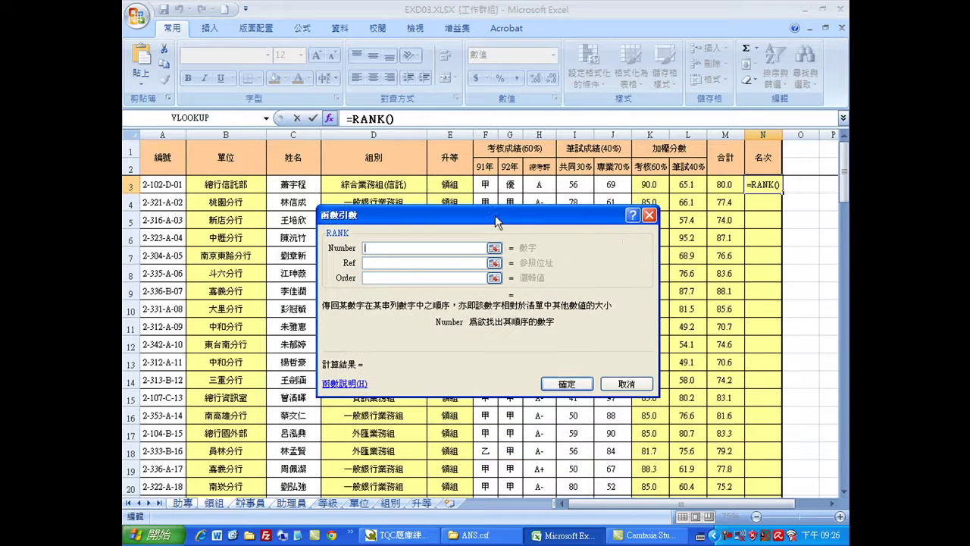
{"action": "left_click", "coordinate": [726, 186]}
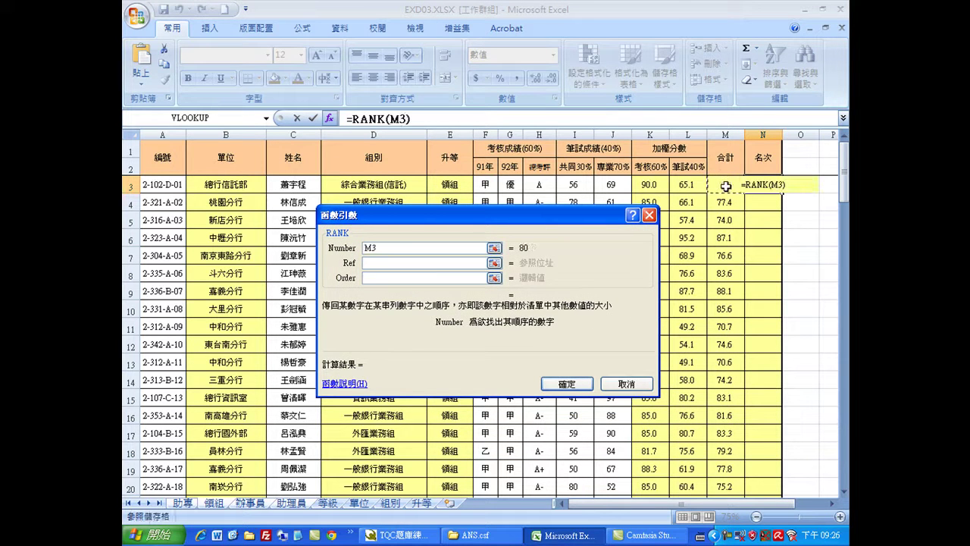
{"action": "left_click", "coordinate": [377, 263]}
{"action": "left_click", "coordinate": [377, 266]}
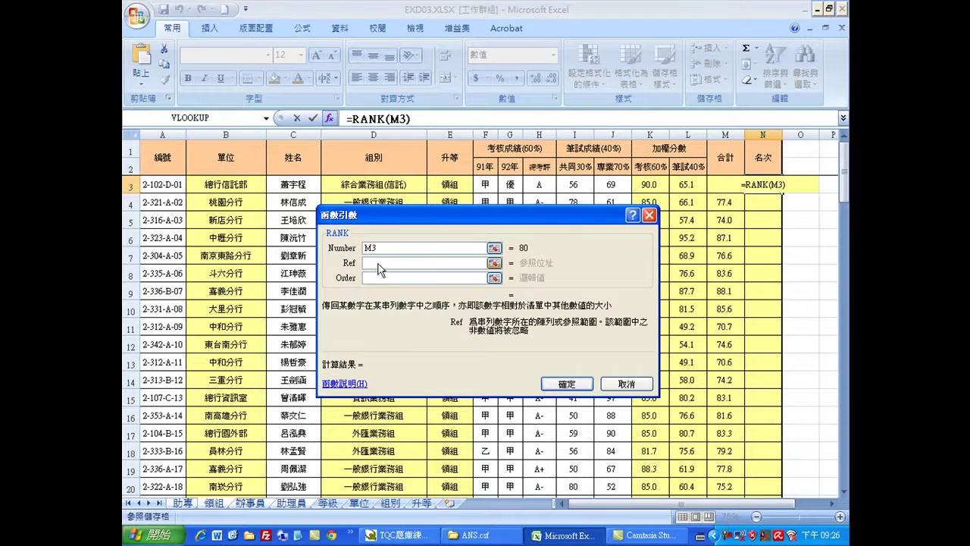
- Rank against $M$3:$M$101 with order 0 and fill the rank down column N
{"action": "left_click", "coordinate": [717, 185]}
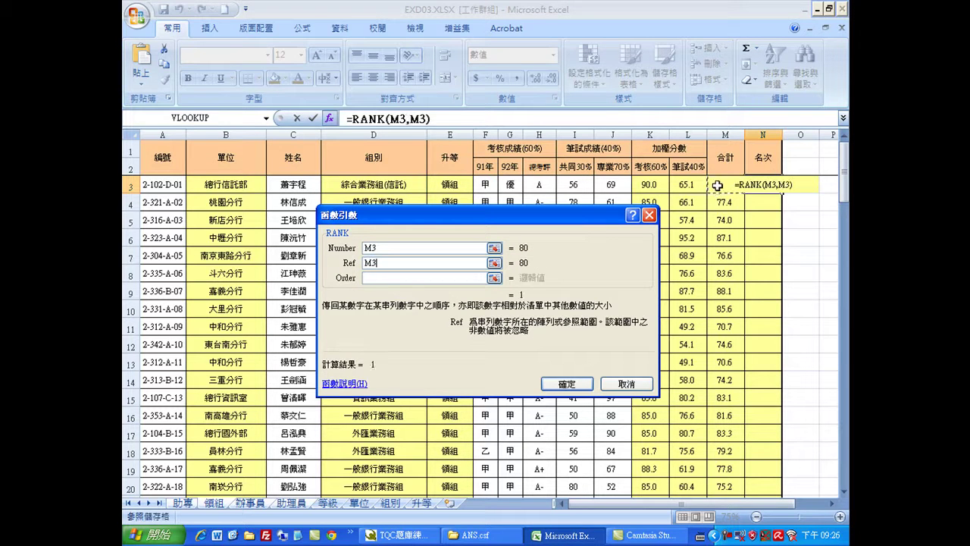
{"action": "key", "text": "ctrl+shift+Down"}
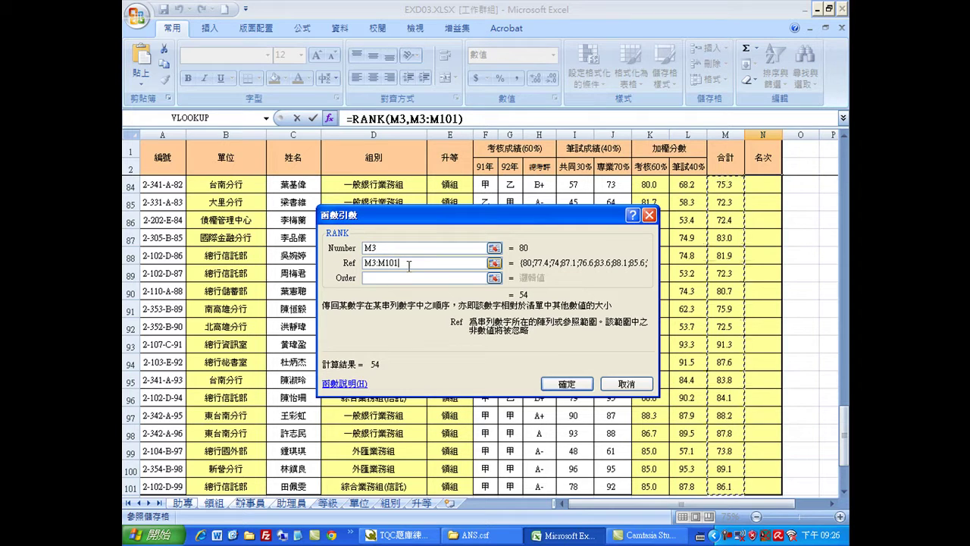
{"action": "key", "text": "F4"}
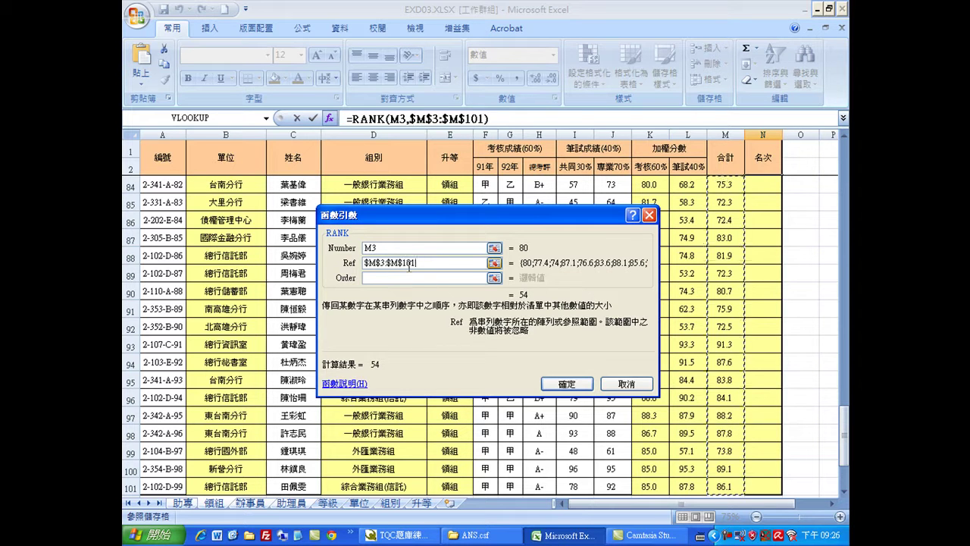
{"action": "left_click", "coordinate": [400, 277]}
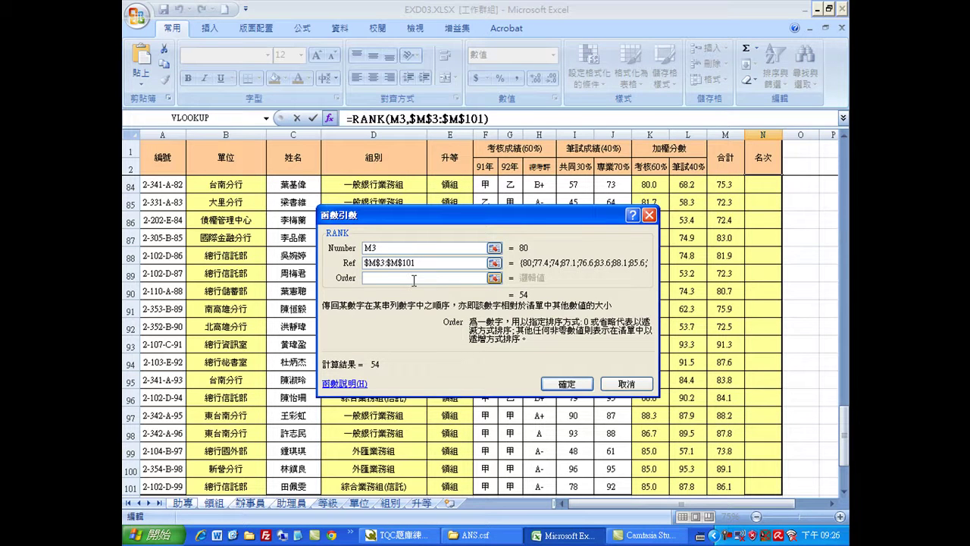
{"action": "type", "text": "0"}
{"action": "left_click", "coordinate": [567, 384]}
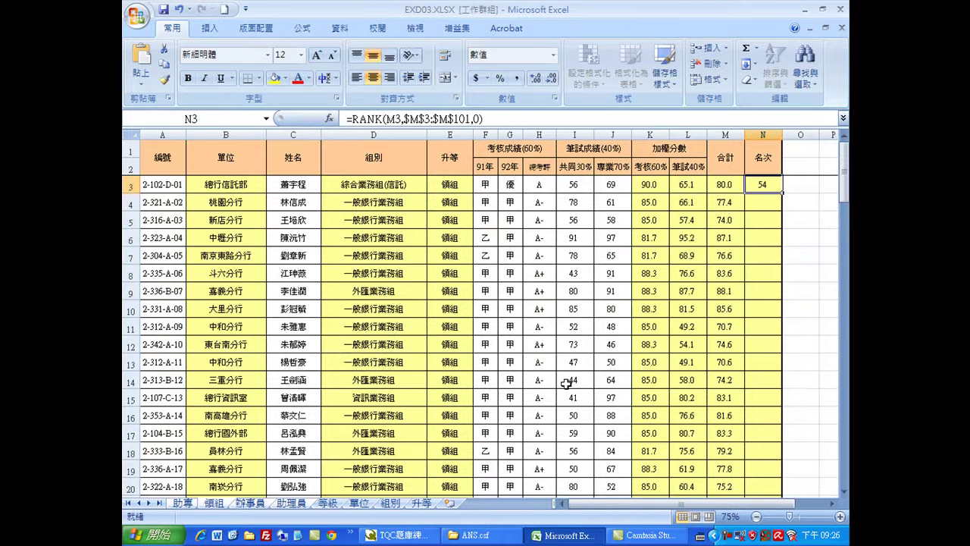
{"action": "double_click", "coordinate": [781, 192]}
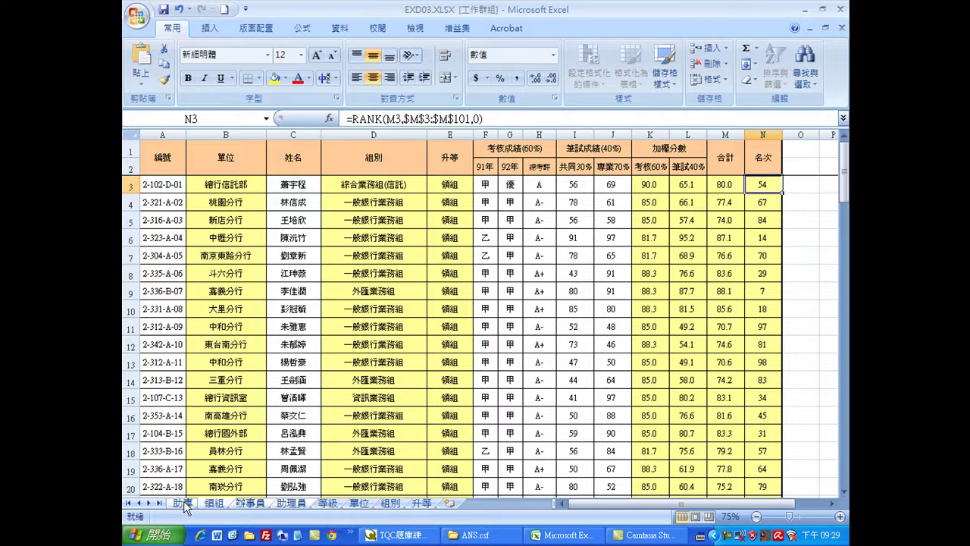
- Ungroup the worksheets and go to the 助專 sheet
{"action": "right_click", "coordinate": [256, 504]}
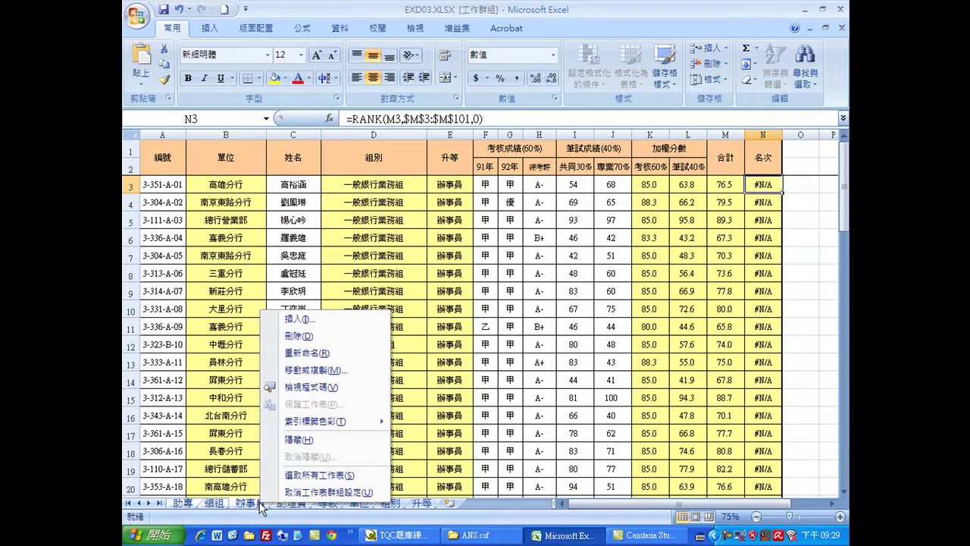
{"action": "left_click", "coordinate": [325, 493]}
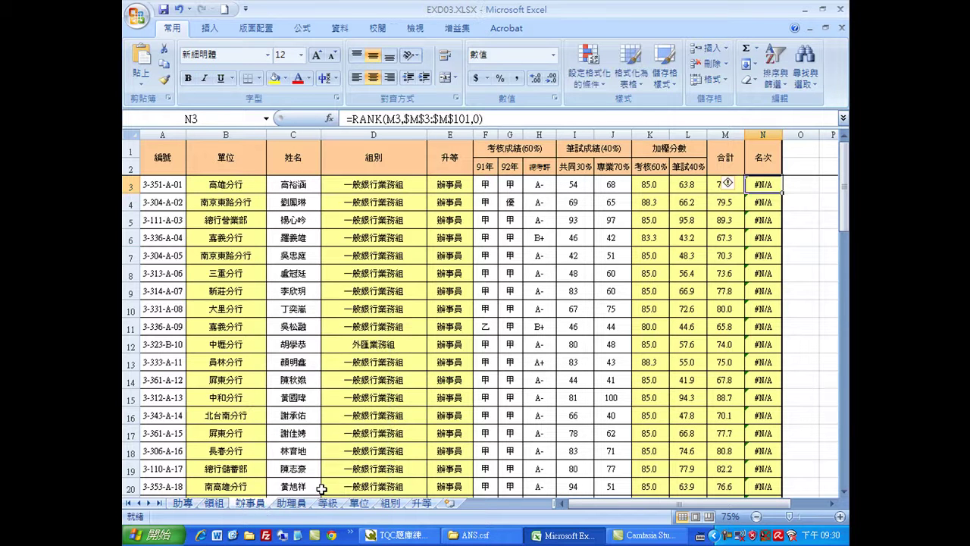
{"action": "left_click", "coordinate": [181, 505]}
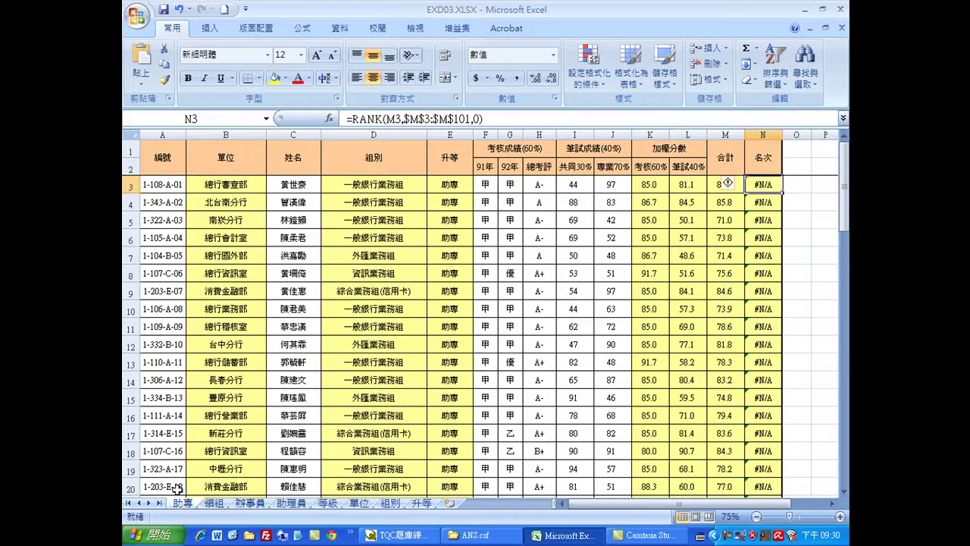
- Delete the #N/A rows 41–101 from the 助專 sheet
{"action": "scroll", "coordinate": [348, 384], "scroll_direction": "down", "scroll_amount": 9}
{"action": "scroll", "coordinate": [411, 344], "scroll_direction": "down", "scroll_amount": 3}
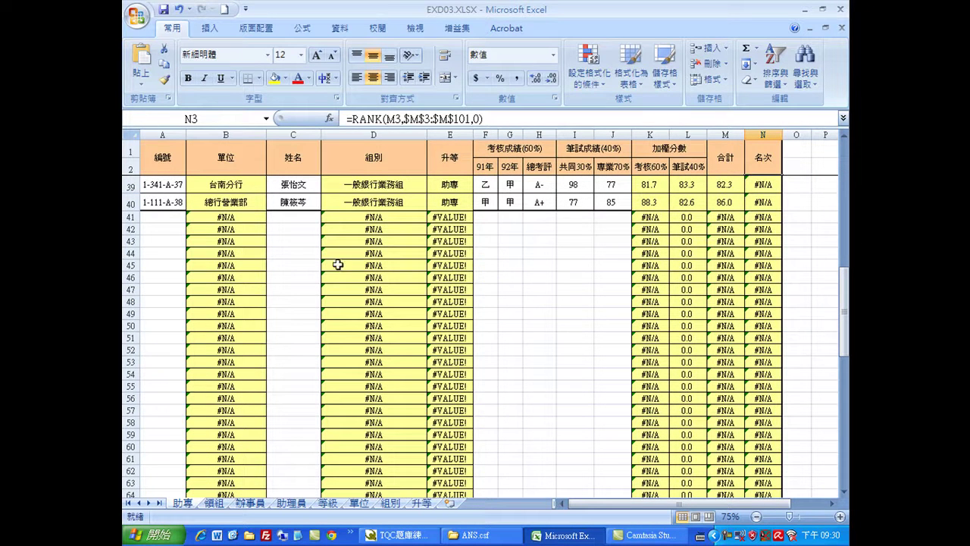
{"action": "left_click", "coordinate": [129, 218]}
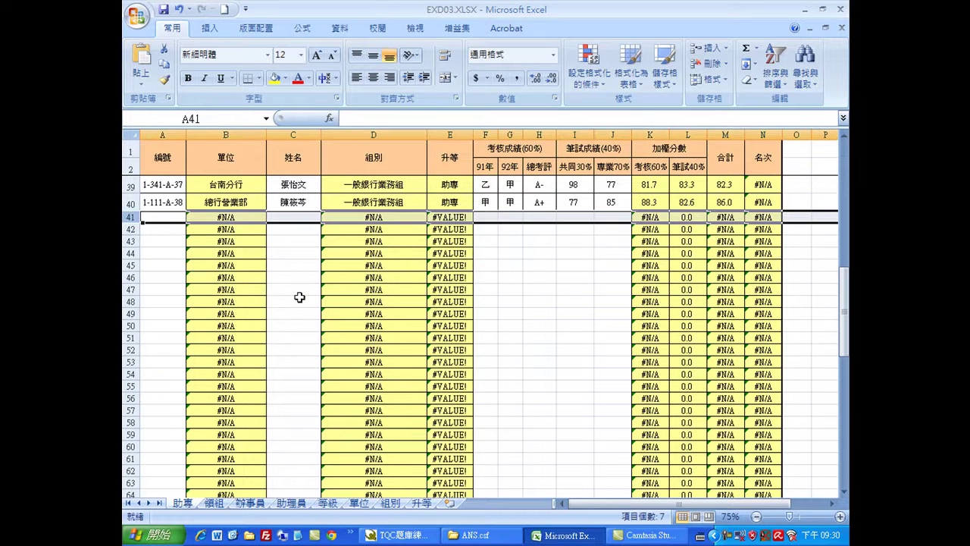
{"action": "scroll", "coordinate": [292, 290], "scroll_direction": "down", "scroll_amount": 6}
{"action": "scroll", "coordinate": [296, 296], "scroll_direction": "down", "scroll_amount": 6}
{"action": "scroll", "coordinate": [295, 296], "scroll_direction": "down", "scroll_amount": 7}
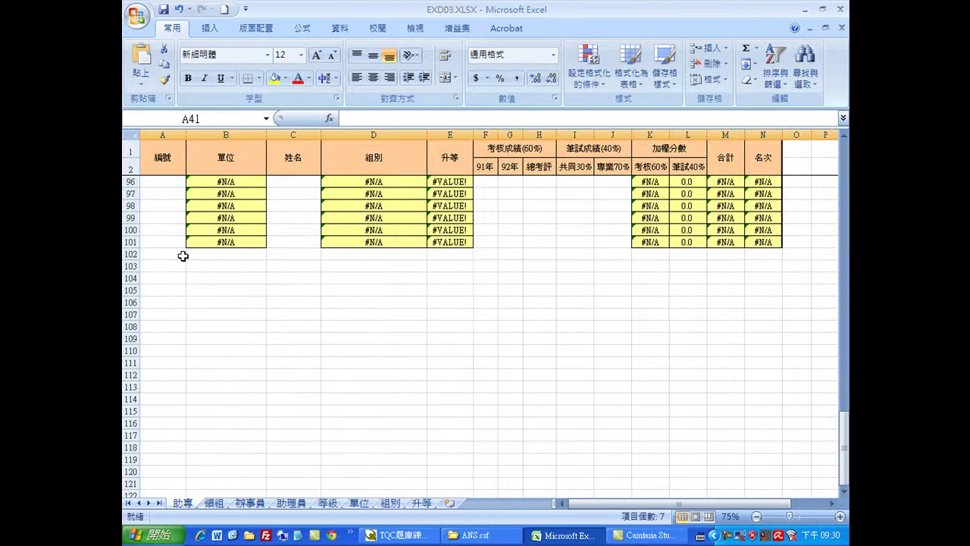
{"action": "left_click", "coordinate": [127, 243], "text": "shift"}
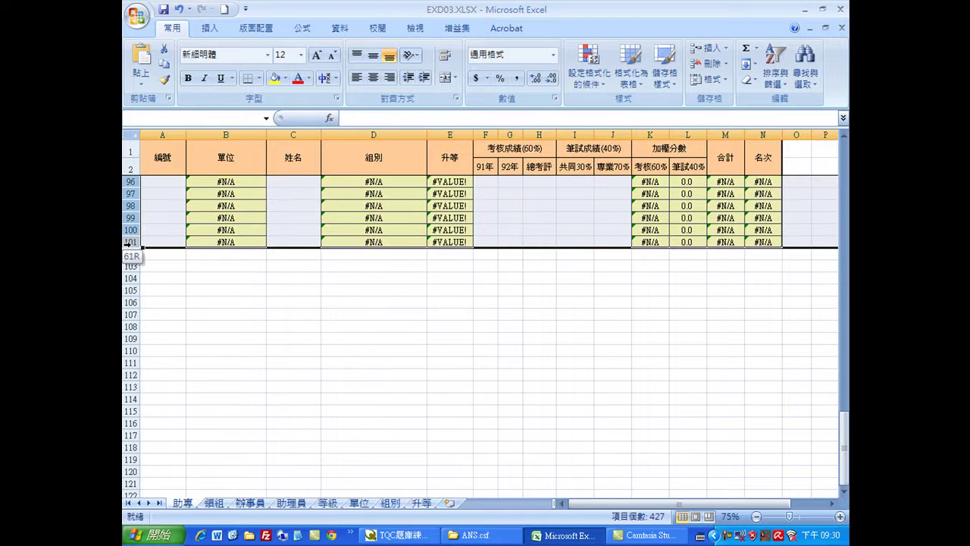
{"action": "right_click", "coordinate": [206, 207]}
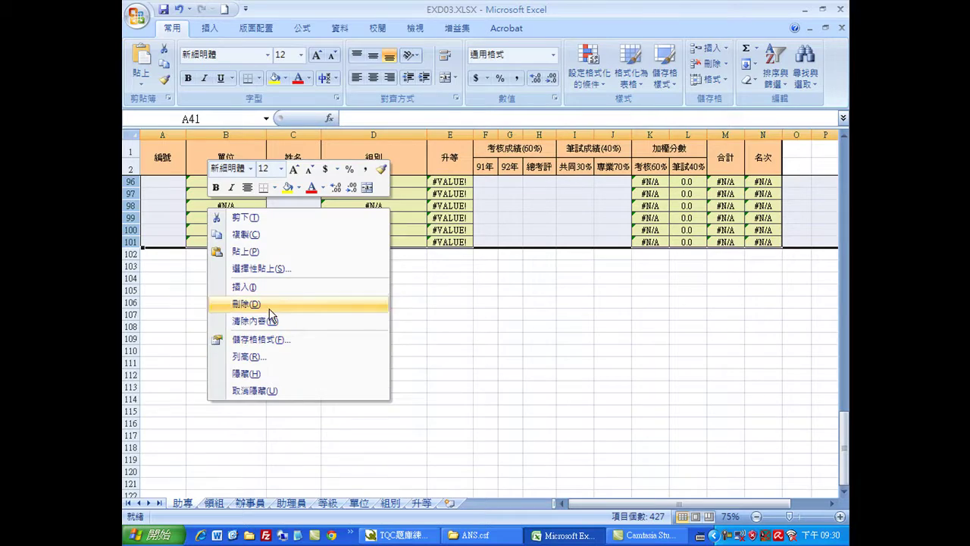
{"action": "left_click", "coordinate": [267, 306]}
{"action": "left_click", "coordinate": [226, 503]}
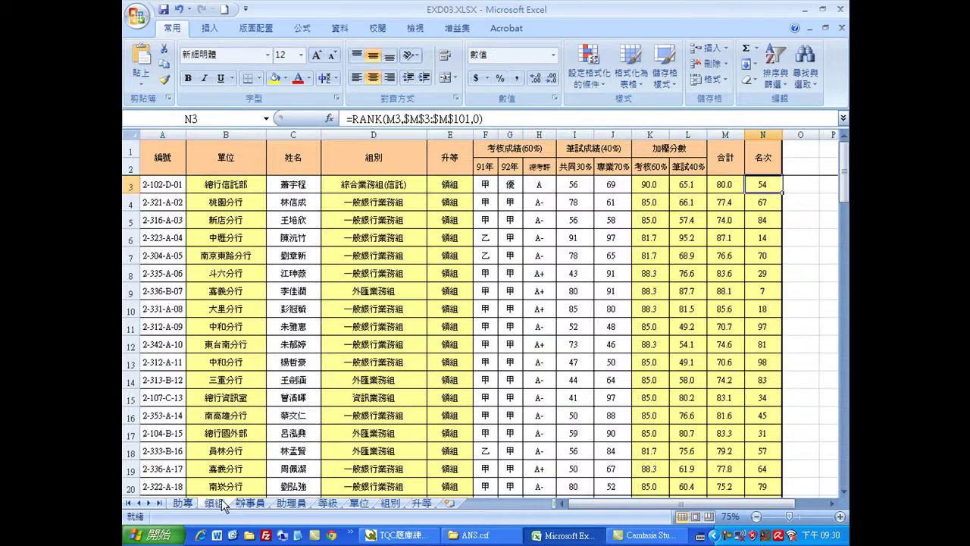
- Delete the #N/A rows 66–101 on the 辦事員 sheet
{"action": "scroll", "coordinate": [475, 344], "scroll_direction": "down", "scroll_amount": 5}
{"action": "scroll", "coordinate": [475, 343], "scroll_direction": "down", "scroll_amount": 6}
{"action": "scroll", "coordinate": [475, 343], "scroll_direction": "down", "scroll_amount": 6}
{"action": "scroll", "coordinate": [475, 344], "scroll_direction": "down", "scroll_amount": 6}
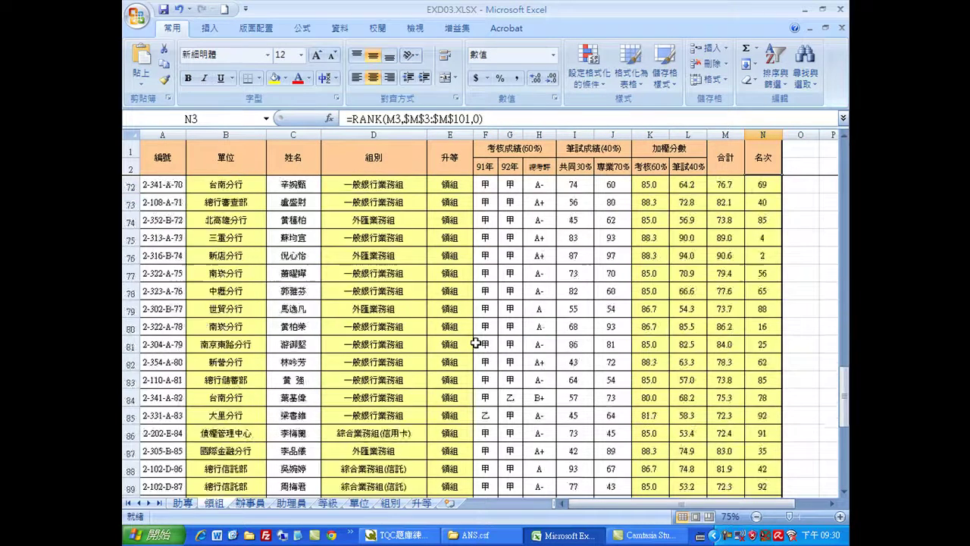
{"action": "scroll", "coordinate": [475, 344], "scroll_direction": "down", "scroll_amount": 11}
{"action": "scroll", "coordinate": [472, 340], "scroll_direction": "up", "scroll_amount": 2}
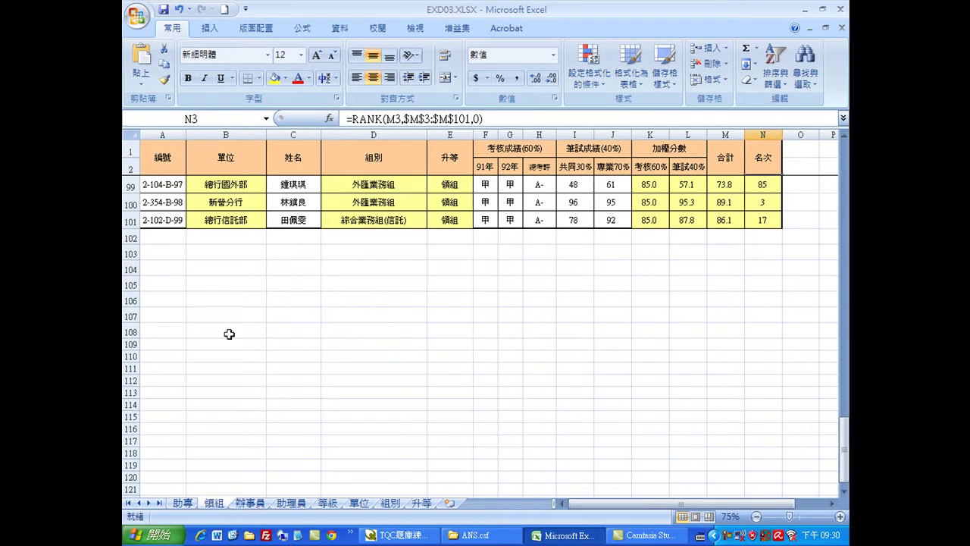
{"action": "left_click", "coordinate": [250, 503]}
{"action": "scroll", "coordinate": [364, 359], "scroll_direction": "down", "scroll_amount": 7}
{"action": "scroll", "coordinate": [437, 331], "scroll_direction": "down", "scroll_amount": 7}
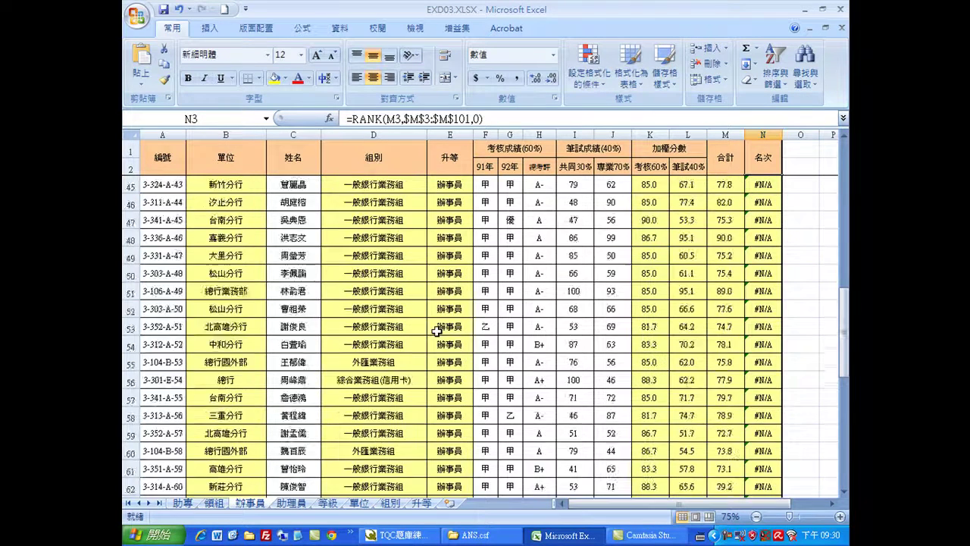
{"action": "scroll", "coordinate": [436, 332], "scroll_direction": "down", "scroll_amount": 10}
{"action": "scroll", "coordinate": [437, 331], "scroll_direction": "up", "scroll_amount": 4}
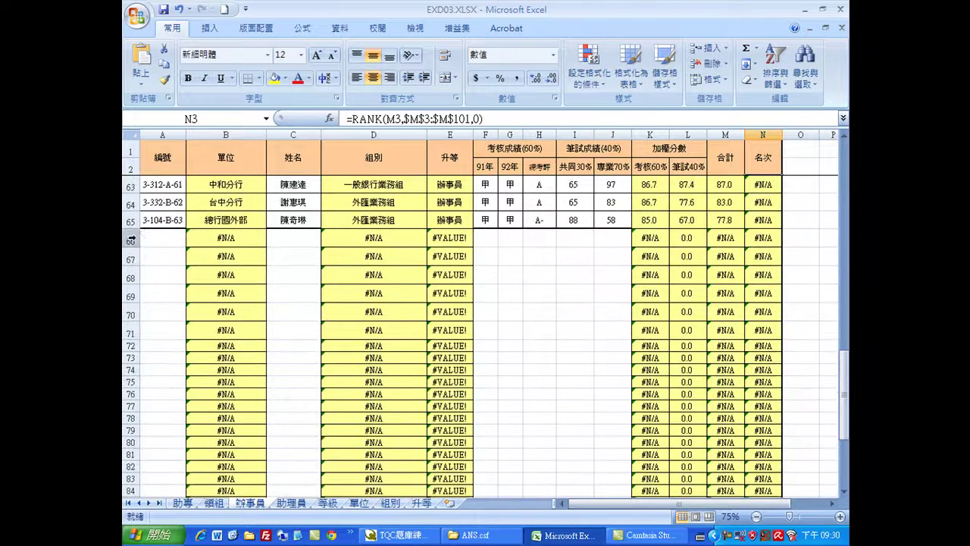
{"action": "left_click", "coordinate": [131, 240]}
{"action": "scroll", "coordinate": [445, 281], "scroll_direction": "down", "scroll_amount": 6}
{"action": "scroll", "coordinate": [445, 281], "scroll_direction": "down", "scroll_amount": 3}
{"action": "left_click", "coordinate": [130, 315], "text": "shift"}
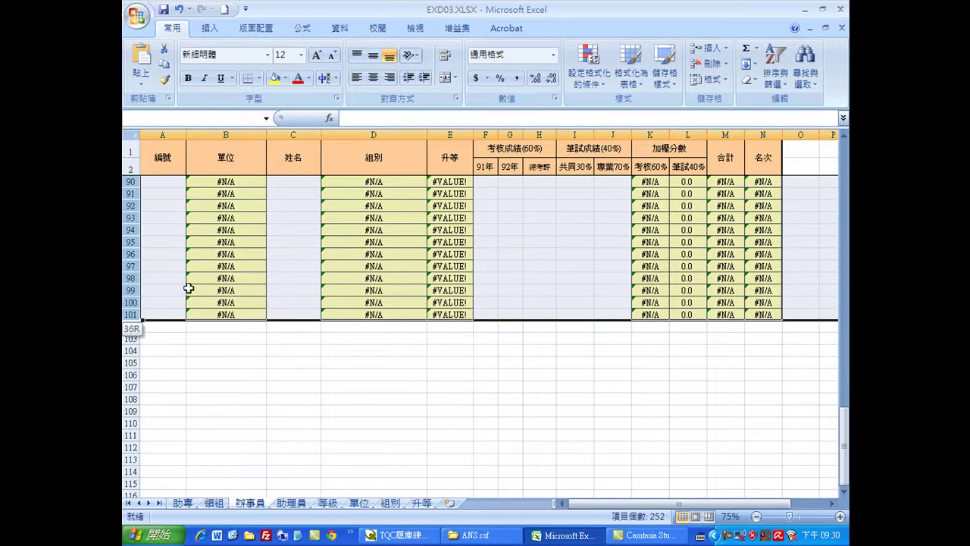
{"action": "right_click", "coordinate": [282, 252]}
{"action": "left_click", "coordinate": [319, 350]}
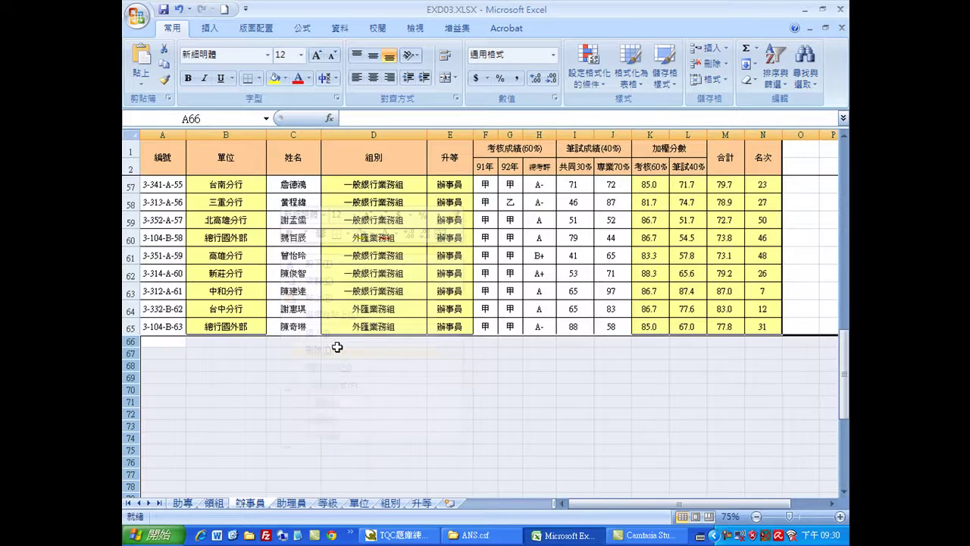
- Delete the #N/A rows 23–101 on the 助理員 sheet
{"action": "left_click", "coordinate": [300, 502]}
{"action": "scroll", "coordinate": [401, 352], "scroll_direction": "down", "scroll_amount": 4}
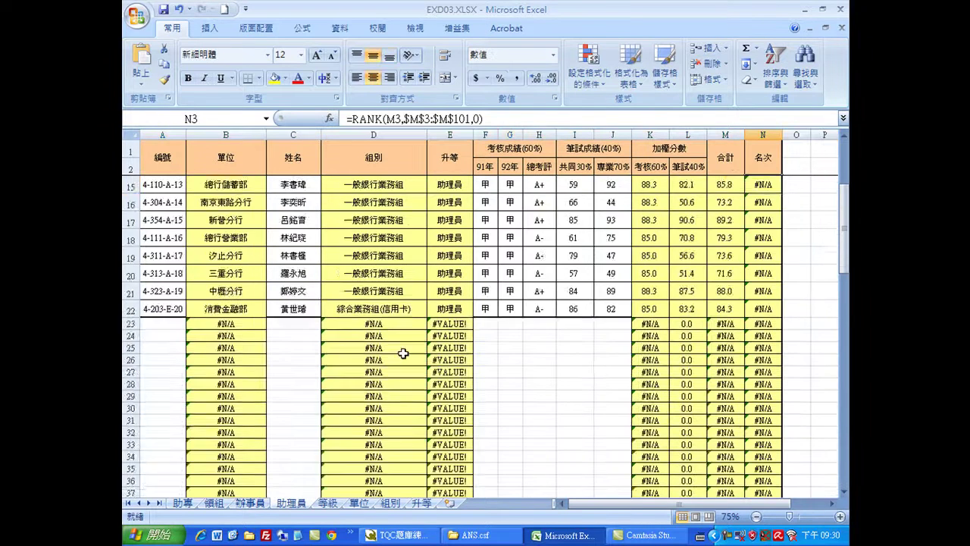
{"action": "scroll", "coordinate": [401, 352], "scroll_direction": "down", "scroll_amount": 3}
{"action": "scroll", "coordinate": [402, 353], "scroll_direction": "up", "scroll_amount": 1}
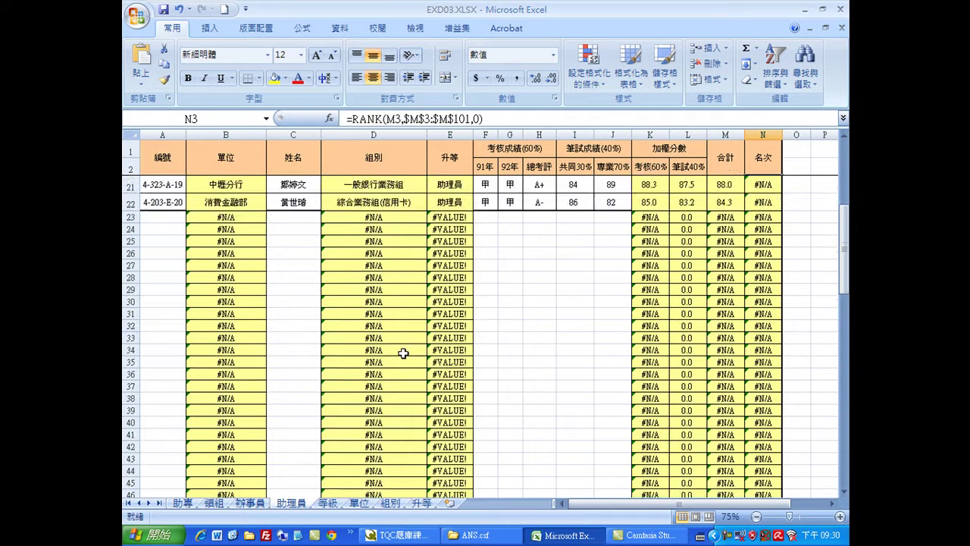
{"action": "left_click", "coordinate": [130, 217]}
{"action": "scroll", "coordinate": [224, 311], "scroll_direction": "down", "scroll_amount": 2}
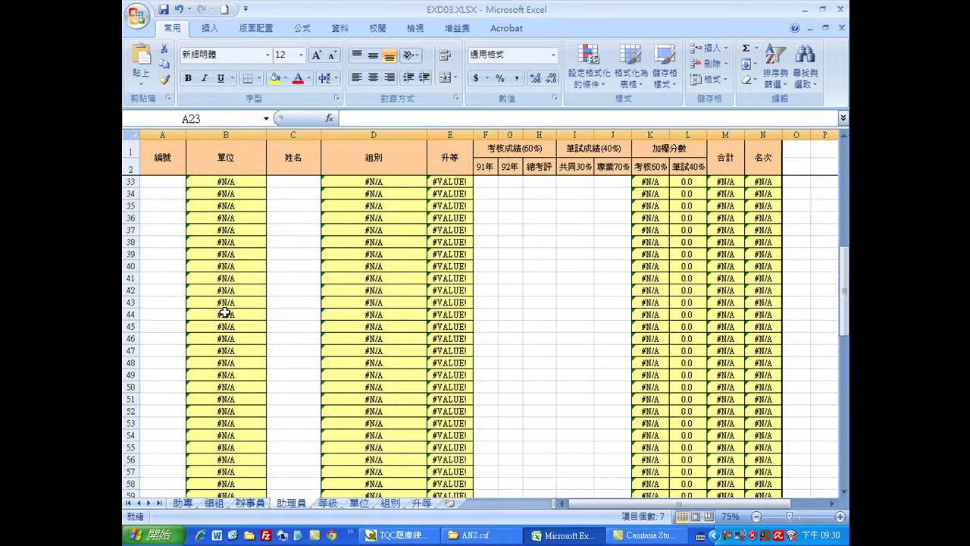
{"action": "scroll", "coordinate": [224, 310], "scroll_direction": "down", "scroll_amount": 6}
{"action": "scroll", "coordinate": [224, 310], "scroll_direction": "down", "scroll_amount": 6}
{"action": "scroll", "coordinate": [224, 311], "scroll_direction": "down", "scroll_amount": 6}
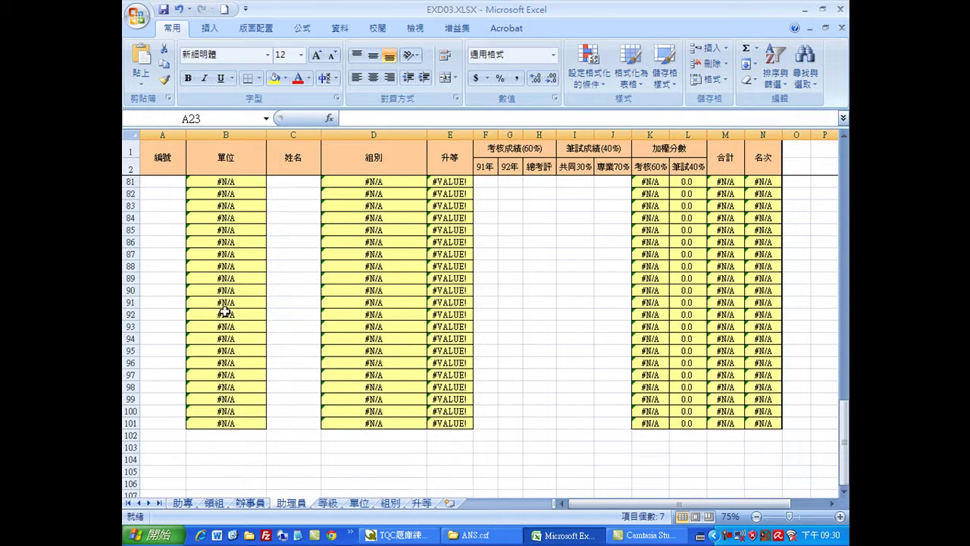
{"action": "left_click", "coordinate": [131, 423], "text": "shift"}
{"action": "right_click", "coordinate": [279, 328]}
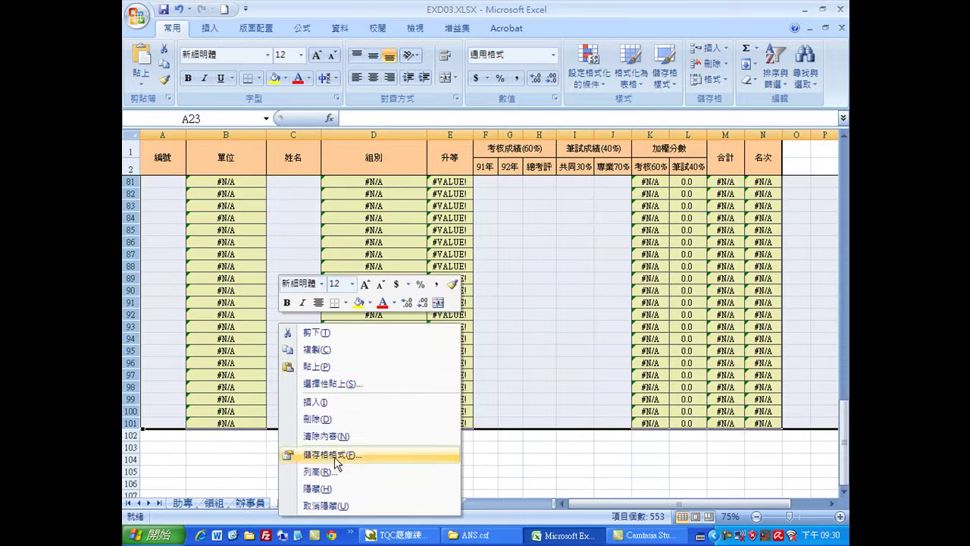
{"action": "left_click", "coordinate": [334, 418]}
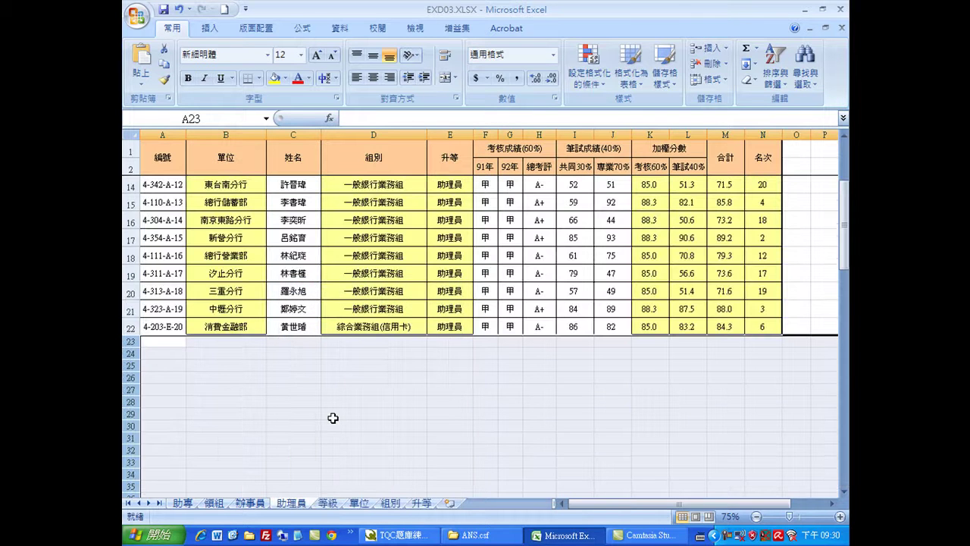
- Sort the 助專 sheet by 名次 smallest to largest, treating row one as headers
{"action": "left_click", "coordinate": [187, 503]}
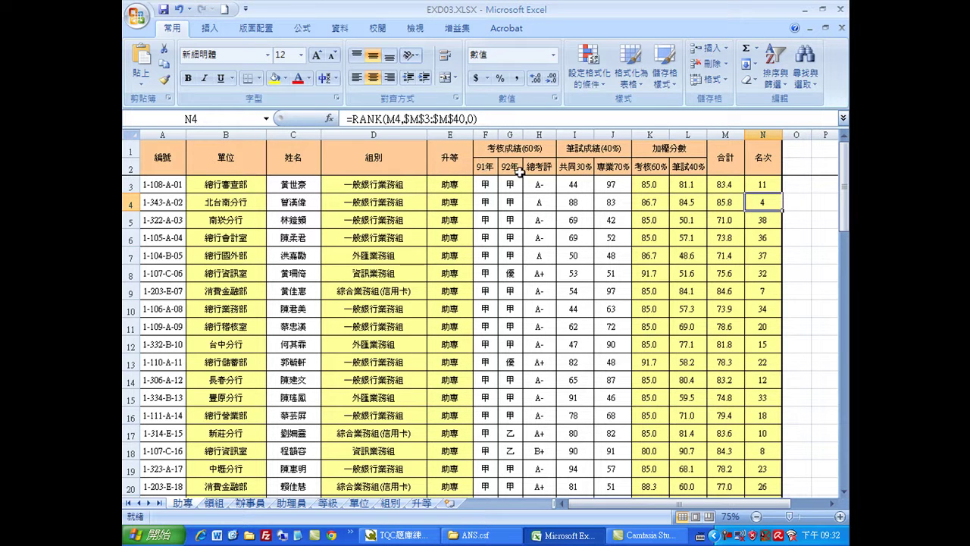
{"action": "left_click", "coordinate": [788, 86]}
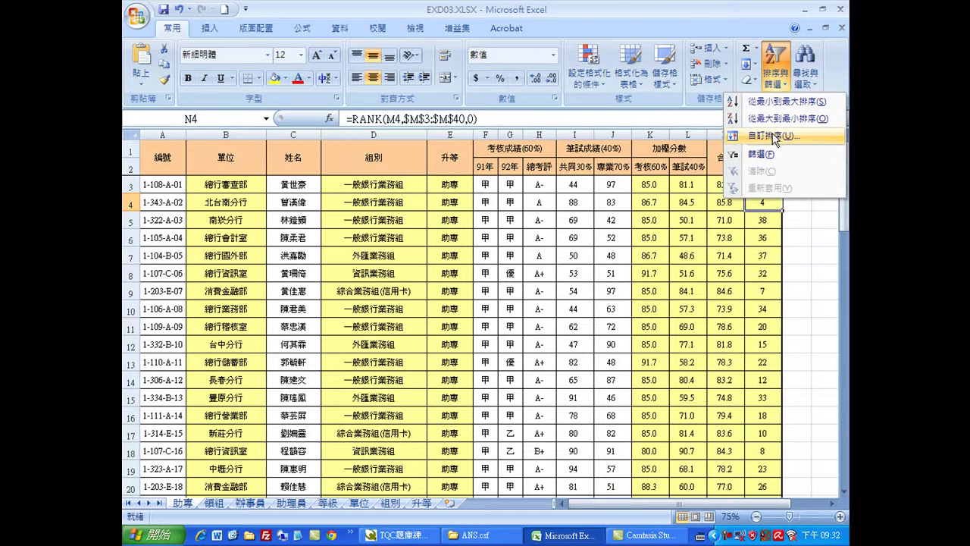
{"action": "left_click", "coordinate": [773, 137]}
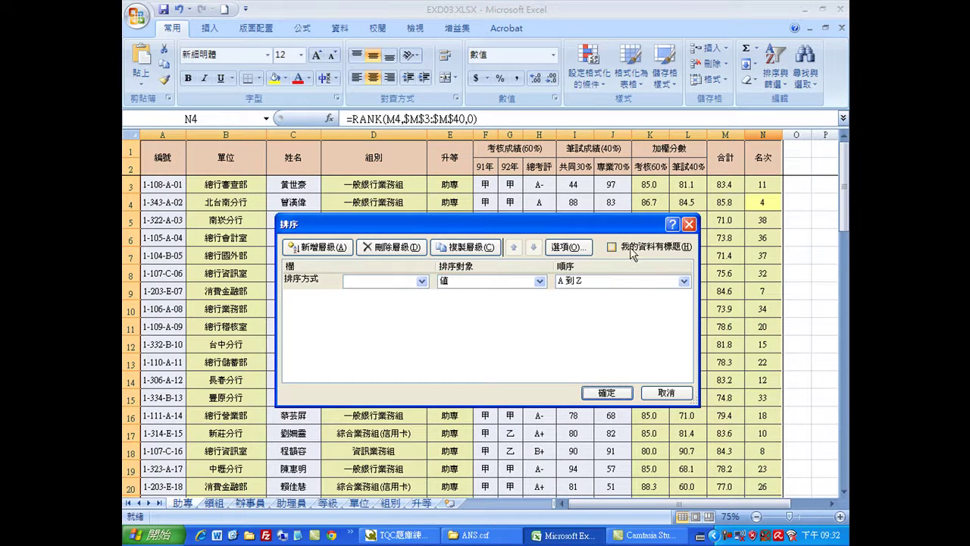
{"action": "left_click", "coordinate": [611, 246]}
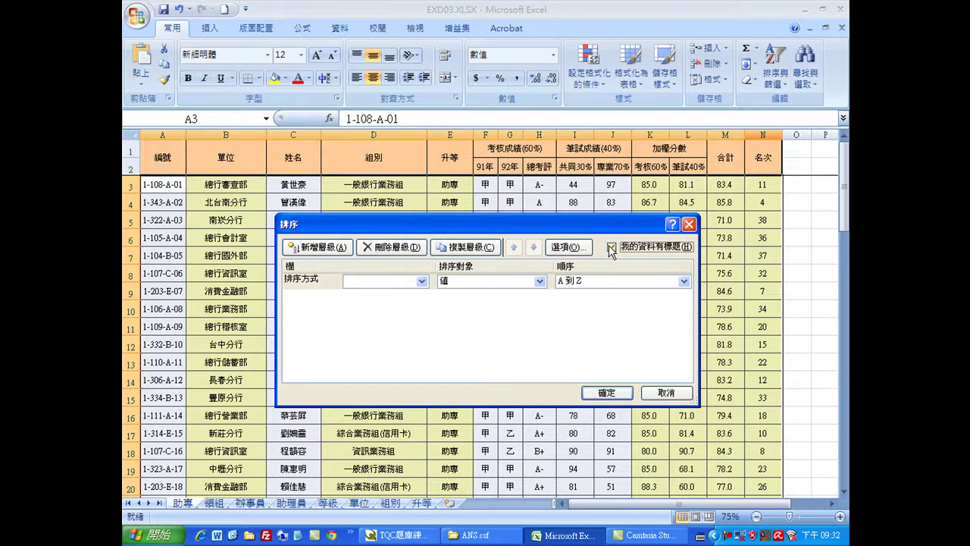
{"action": "left_click", "coordinate": [423, 280]}
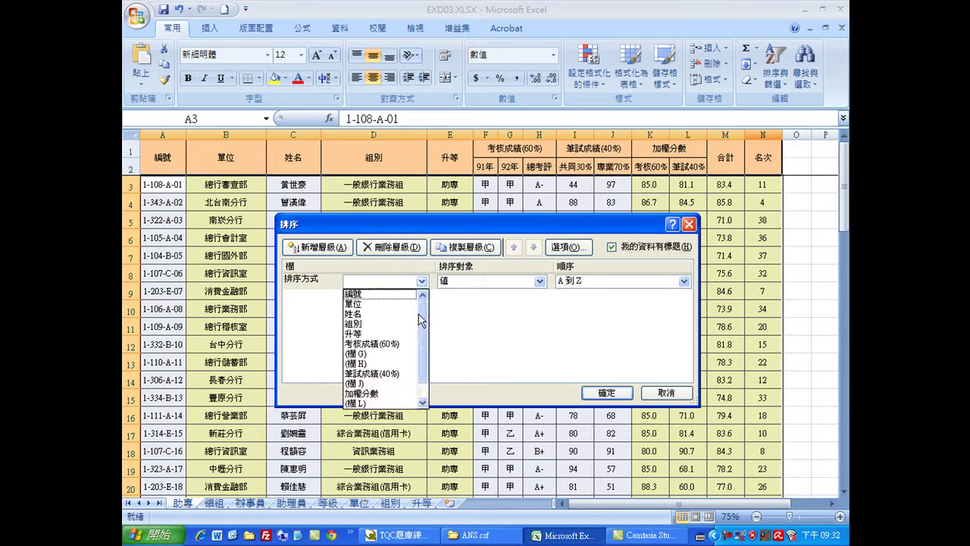
{"action": "left_click_drag", "start_coordinate": [418, 314], "coordinate": [381, 422]}
{"action": "left_click", "coordinate": [363, 404]}
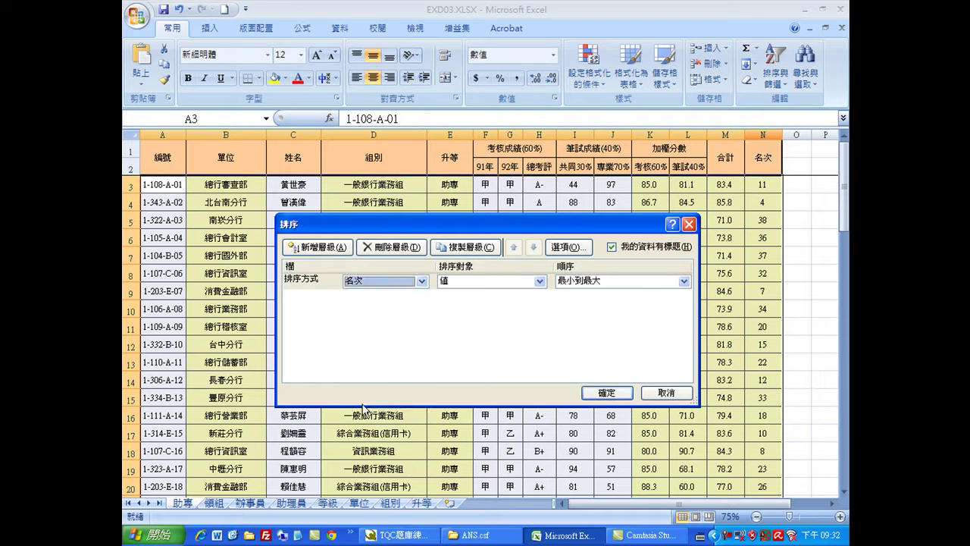
{"action": "left_click", "coordinate": [606, 393]}
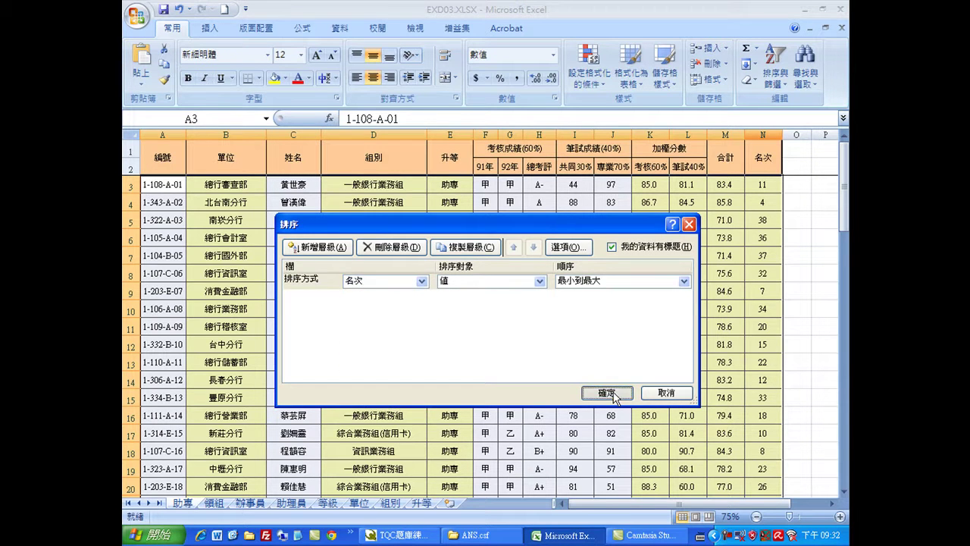
- Sort the 領組 sheet by 名次 smallest to largest, with headers
{"action": "left_click", "coordinate": [215, 502]}
{"action": "scroll", "coordinate": [775, 241], "scroll_direction": "up", "scroll_amount": 6}
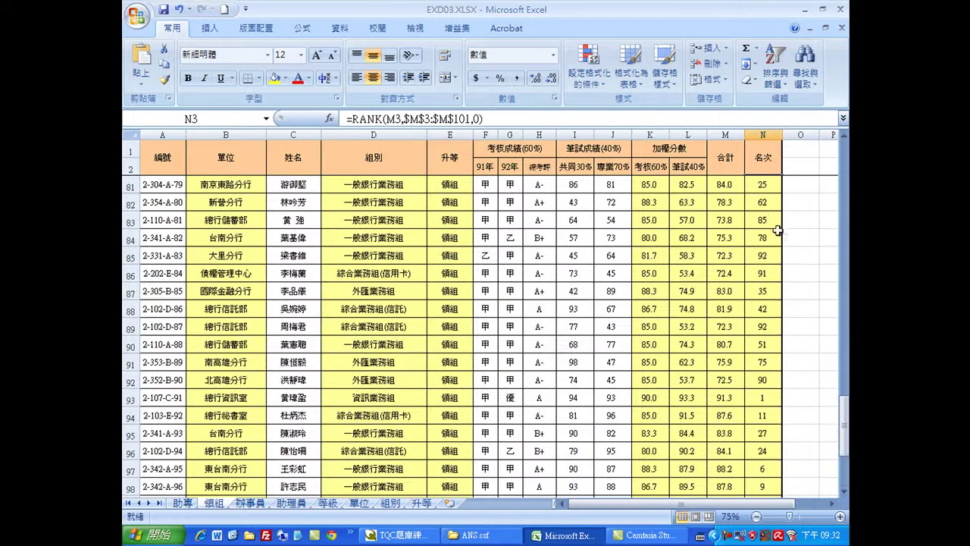
{"action": "left_click", "coordinate": [768, 203]}
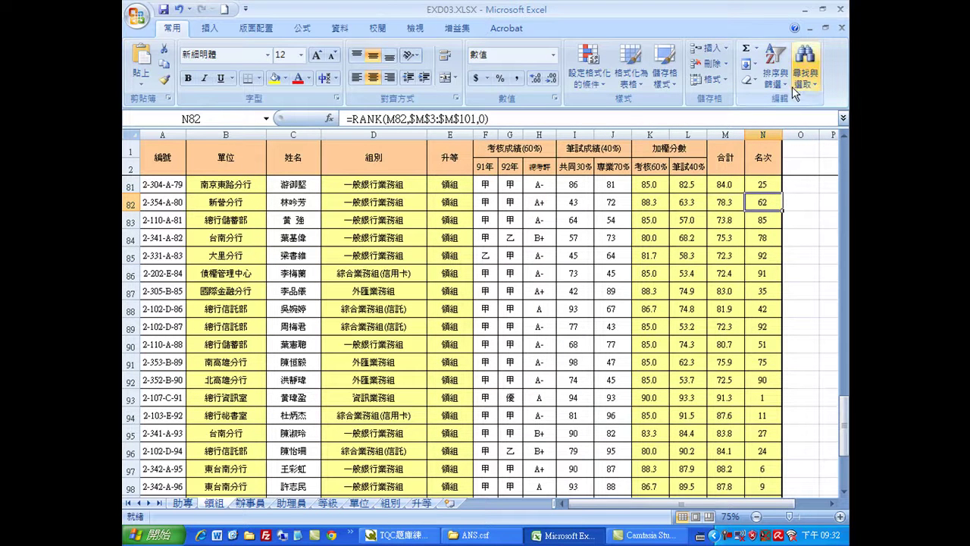
{"action": "left_click", "coordinate": [776, 72]}
{"action": "left_click", "coordinate": [778, 136]}
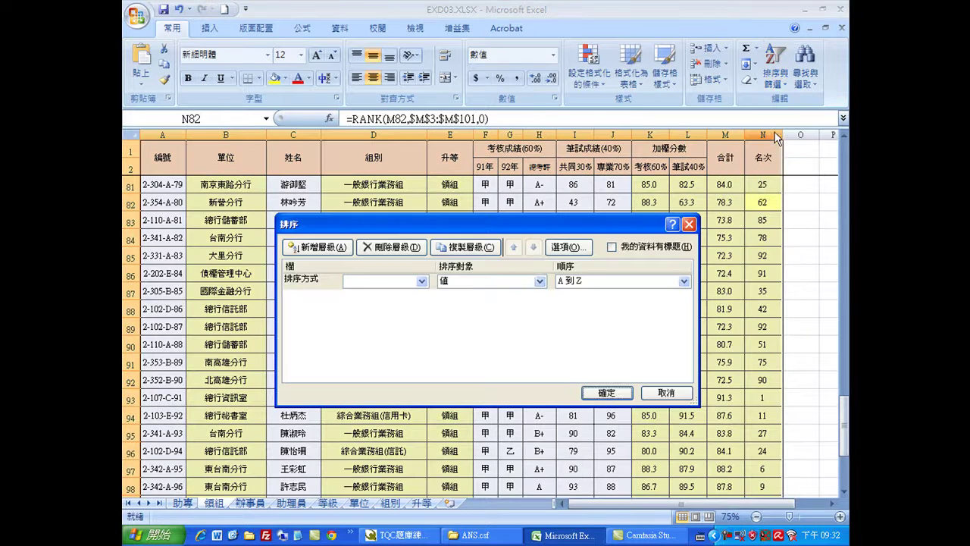
{"action": "left_click", "coordinate": [613, 247]}
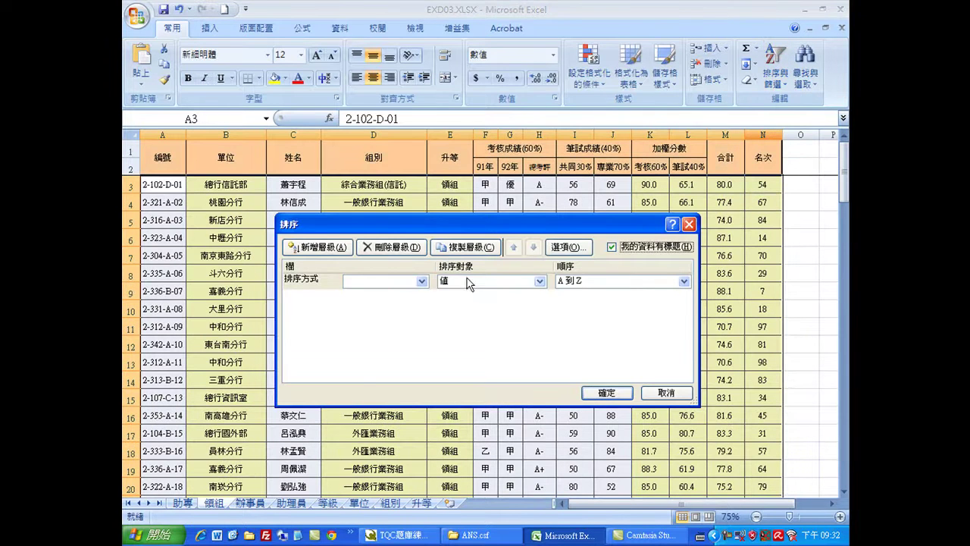
{"action": "left_click", "coordinate": [421, 280]}
{"action": "left_click", "coordinate": [424, 388]}
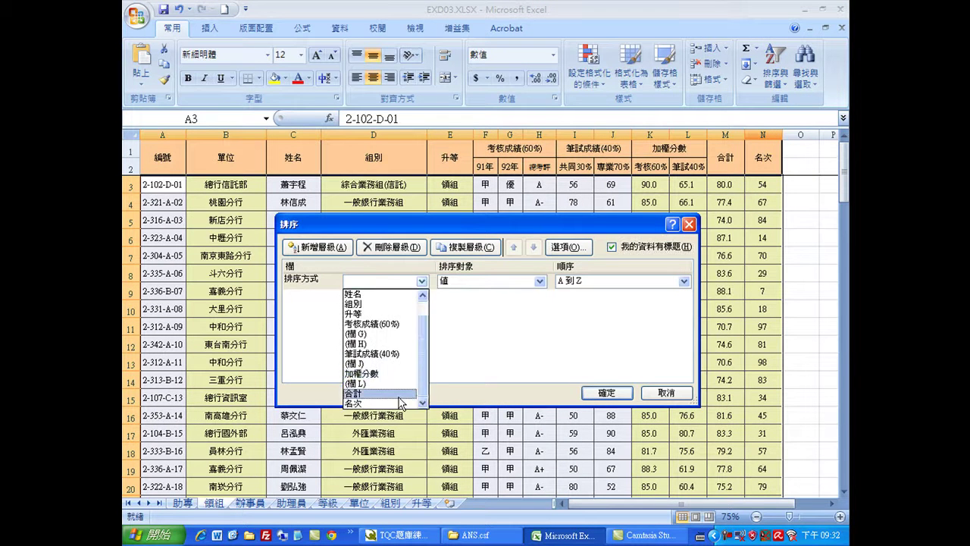
{"action": "left_click", "coordinate": [379, 403]}
{"action": "left_click", "coordinate": [607, 392]}
- Sort the 辦事員 sheet by 名次 smallest to largest, with headers
{"action": "left_click", "coordinate": [271, 504]}
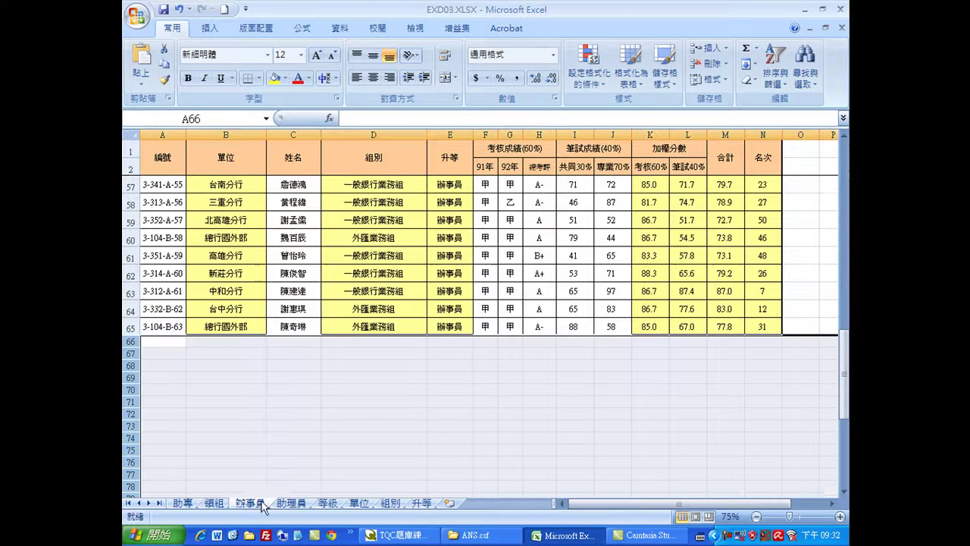
{"action": "left_click", "coordinate": [762, 202]}
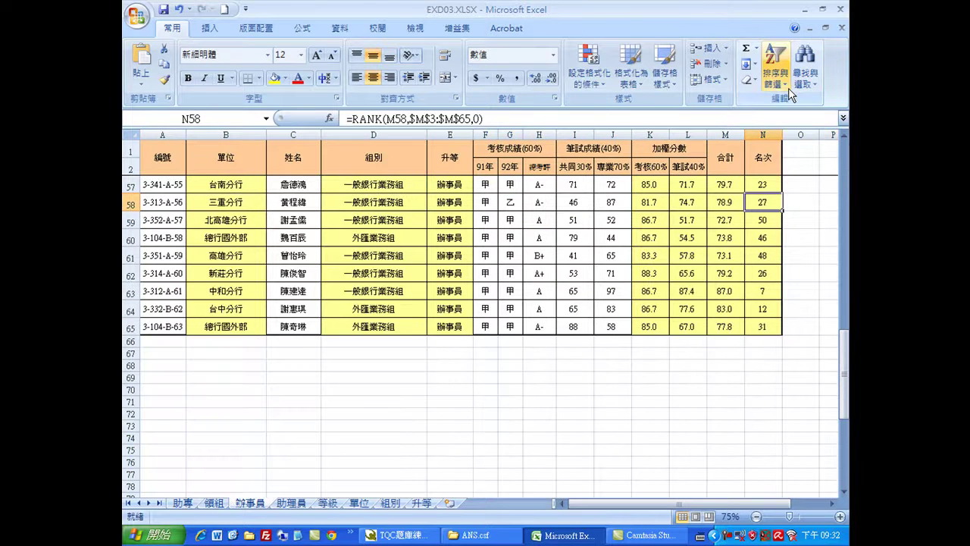
{"action": "left_click", "coordinate": [775, 72]}
{"action": "left_click", "coordinate": [788, 136]}
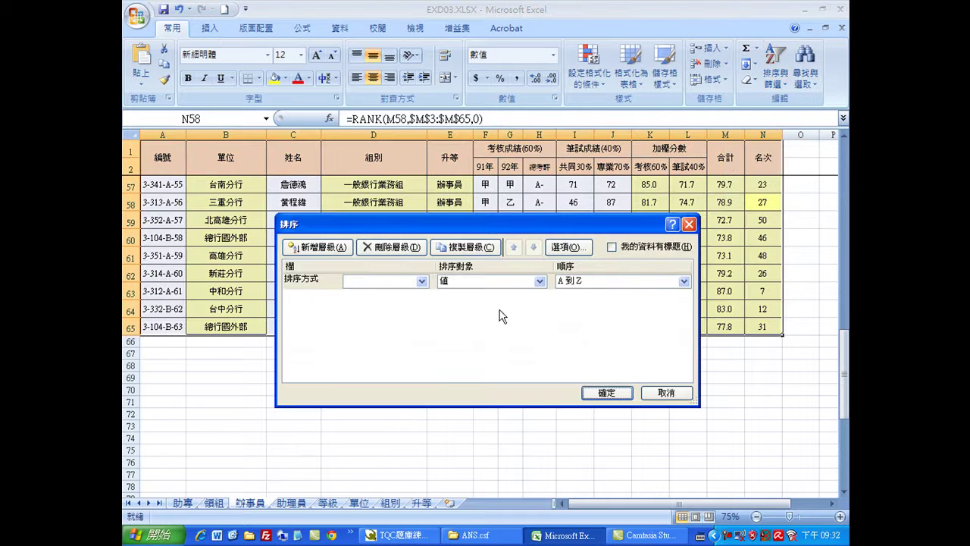
{"action": "left_click", "coordinate": [613, 247]}
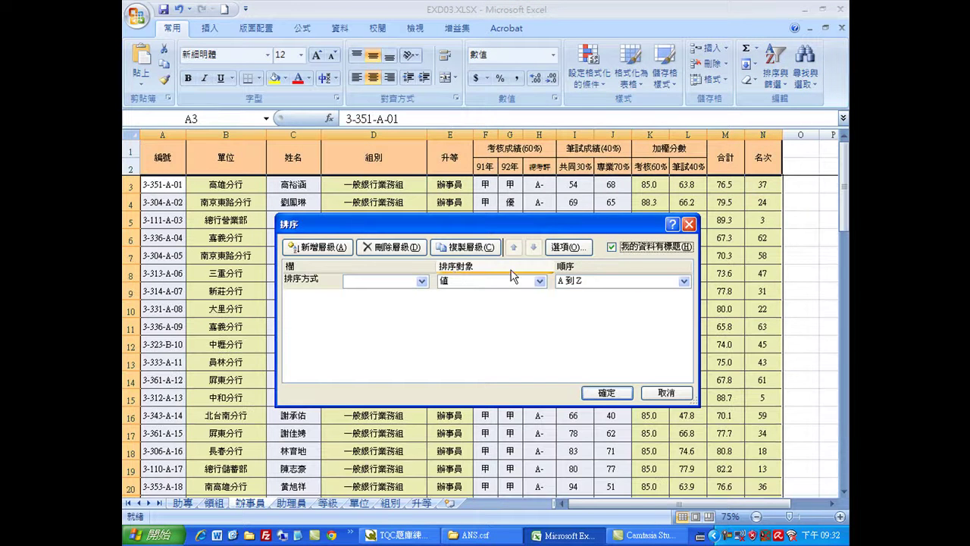
{"action": "left_click", "coordinate": [422, 281]}
{"action": "left_click", "coordinate": [424, 401]}
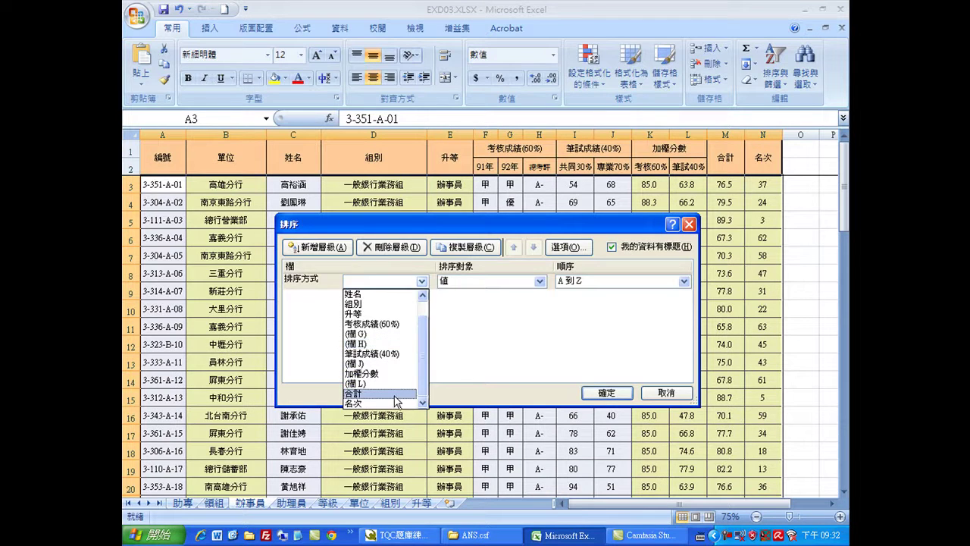
{"action": "left_click", "coordinate": [398, 405]}
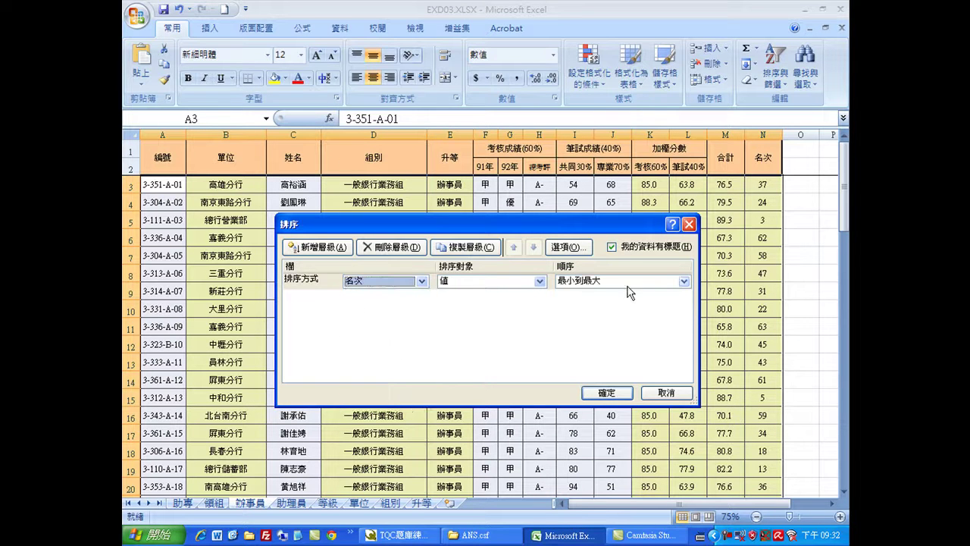
{"action": "left_click", "coordinate": [607, 393]}
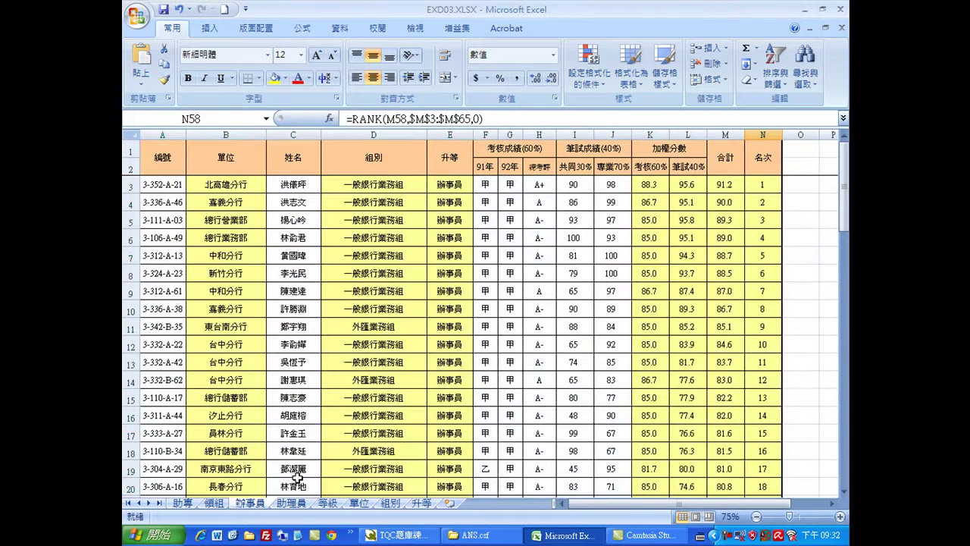
- Sort the 助理員 sheet by 名次 smallest to largest, with headers
{"action": "left_click", "coordinate": [303, 503]}
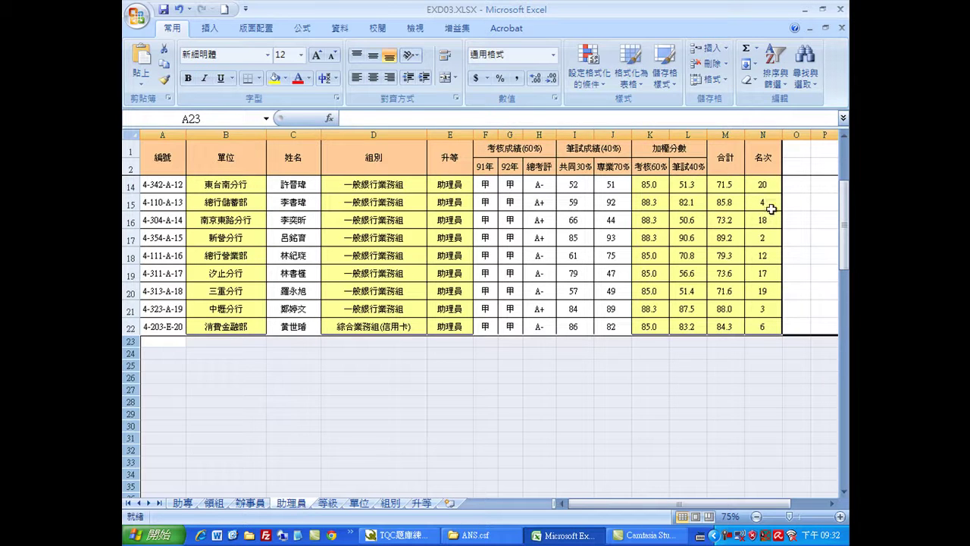
{"action": "left_click", "coordinate": [771, 210]}
{"action": "left_click", "coordinate": [776, 68]}
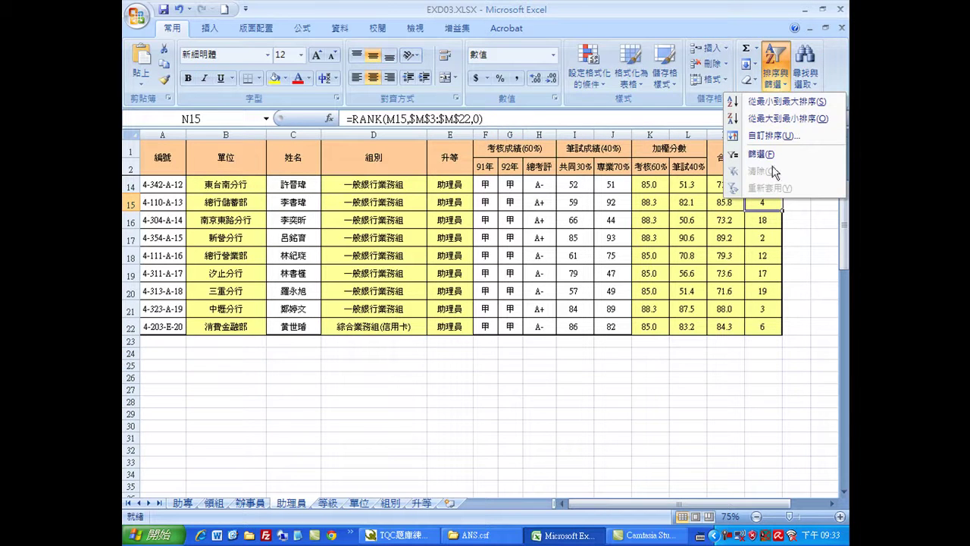
{"action": "left_click", "coordinate": [773, 135]}
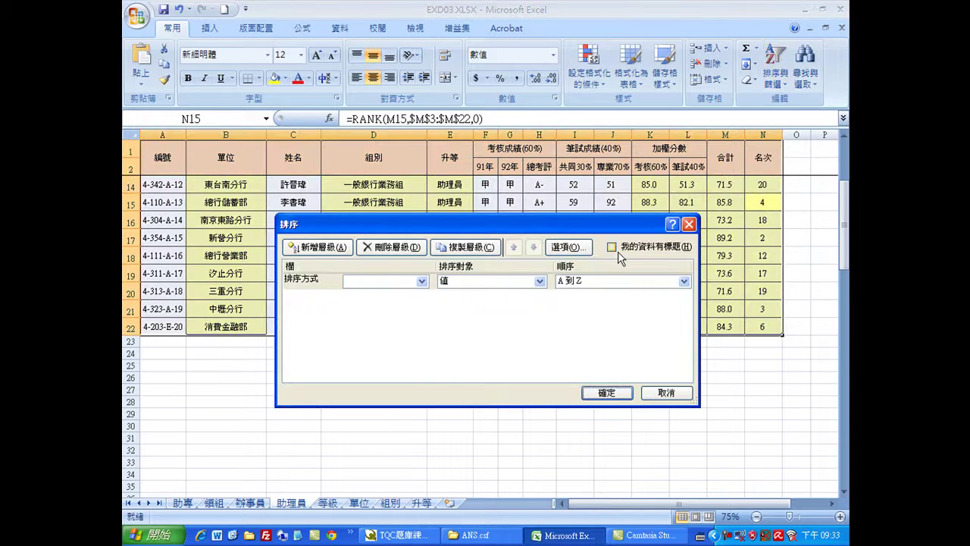
{"action": "left_click", "coordinate": [614, 247]}
{"action": "left_click", "coordinate": [423, 281]}
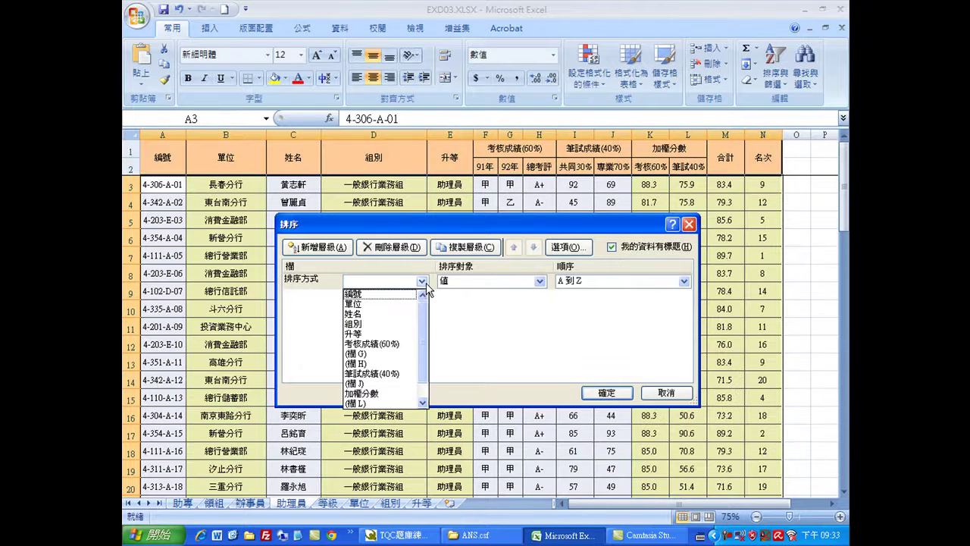
{"action": "scroll", "coordinate": [421, 381], "scroll_direction": "down", "scroll_amount": 1}
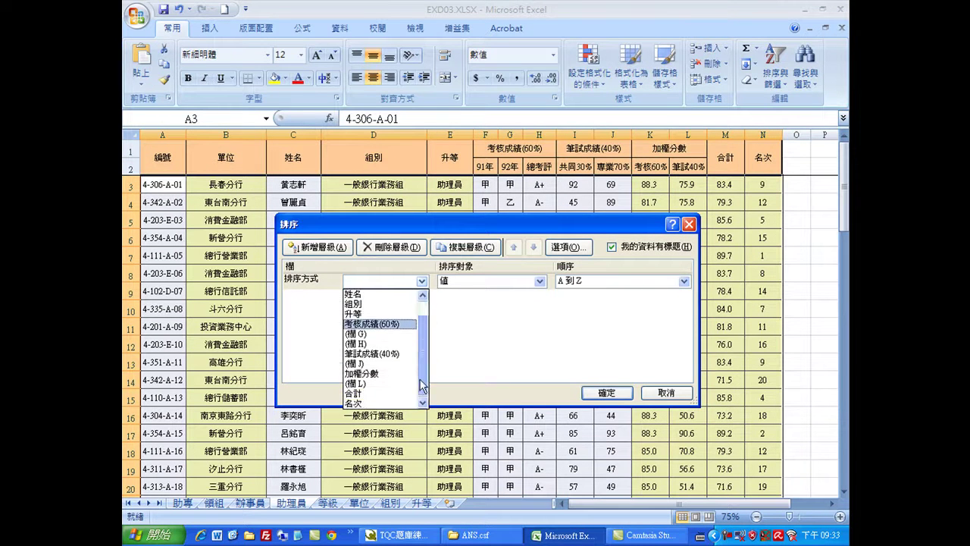
{"action": "left_click", "coordinate": [398, 404]}
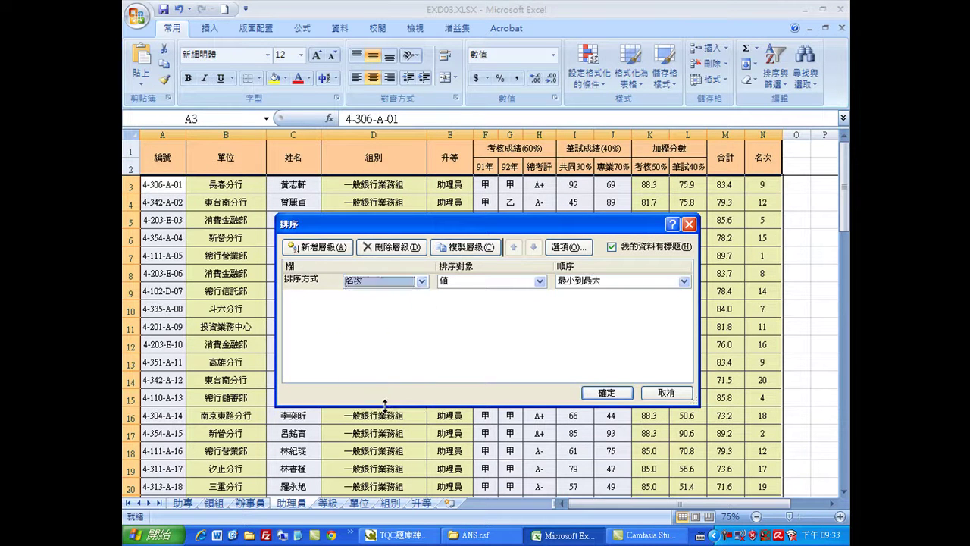
{"action": "left_click", "coordinate": [603, 396]}
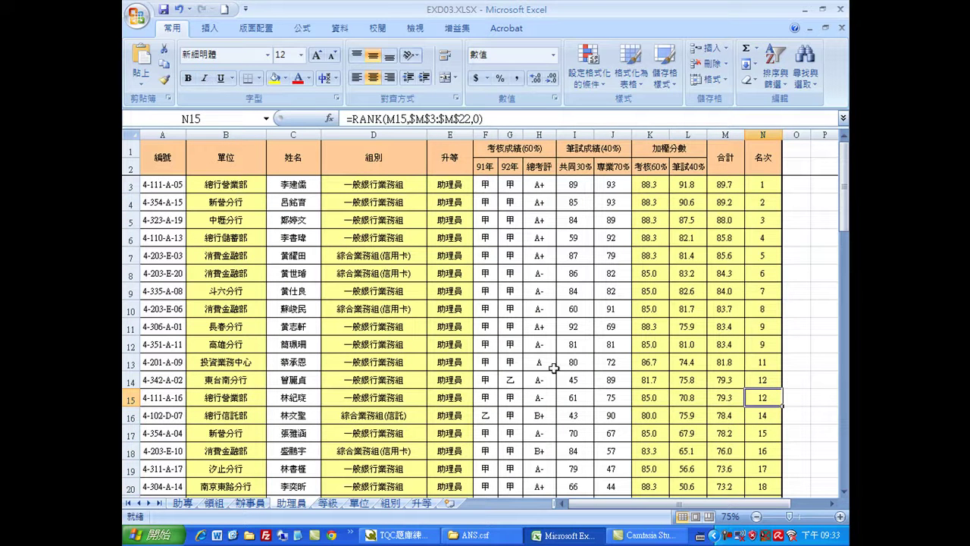
- Save the workbook as an Excel Workbook named EXA03.XLSX
{"action": "left_click", "coordinate": [137, 15]}
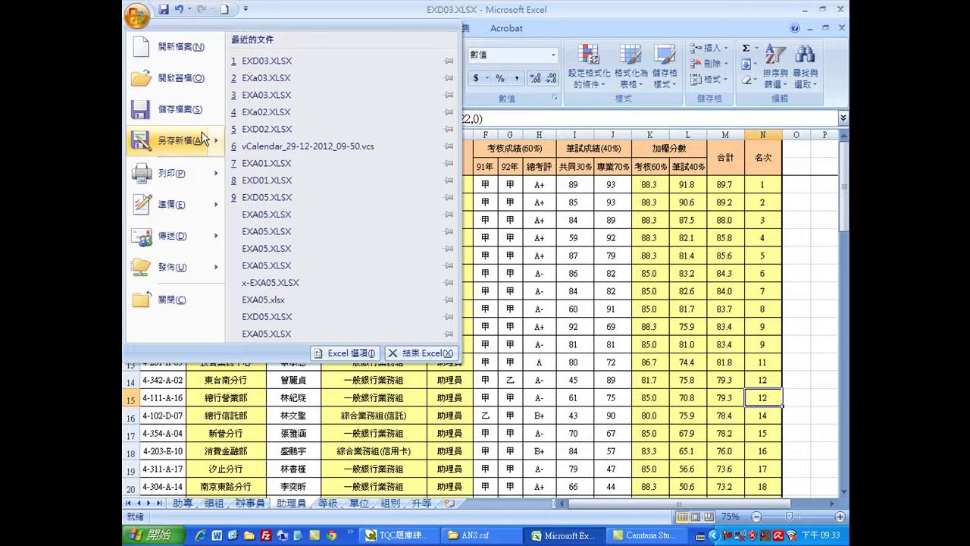
{"action": "left_click", "coordinate": [301, 73]}
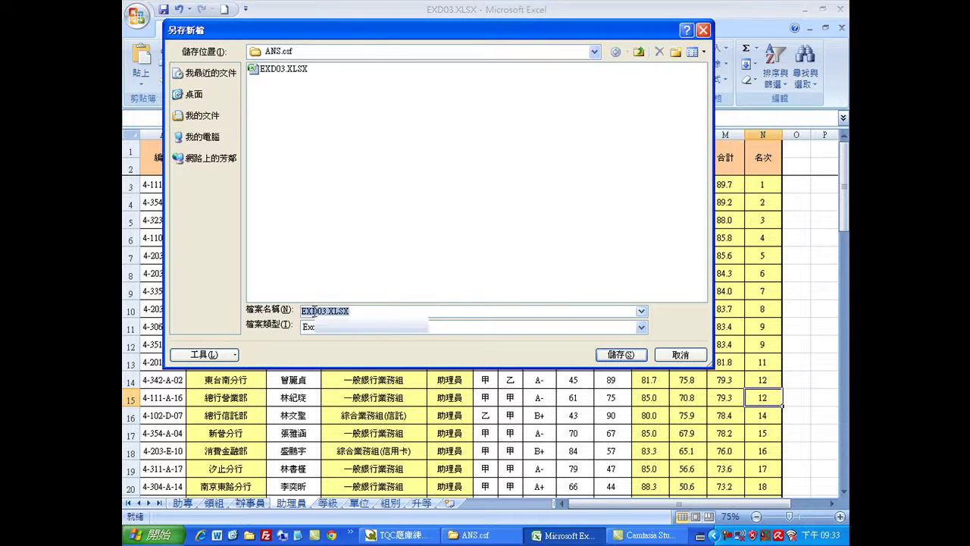
{"action": "left_click", "coordinate": [313, 310]}
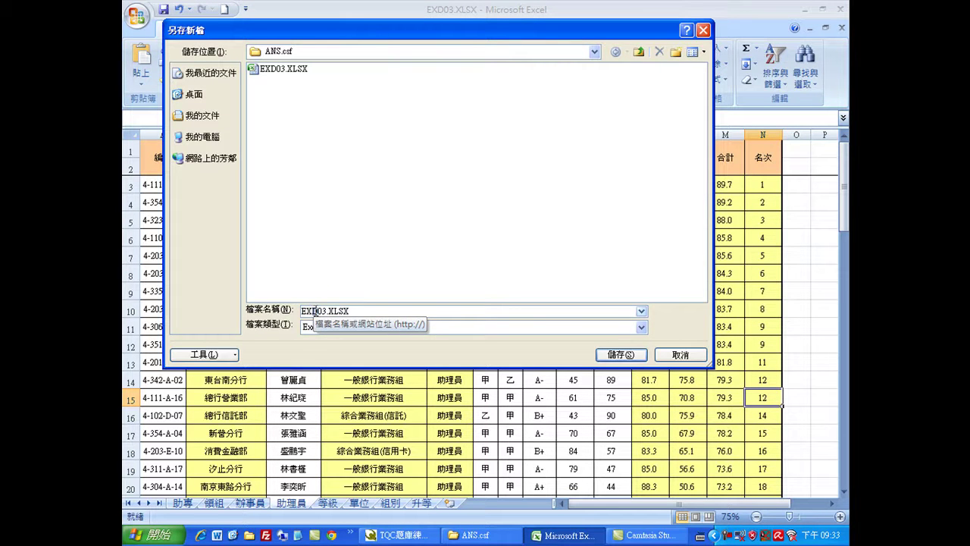
{"action": "key", "text": "BackSpace"}
{"action": "type", "text": "A"}
{"action": "left_click", "coordinate": [626, 354]}
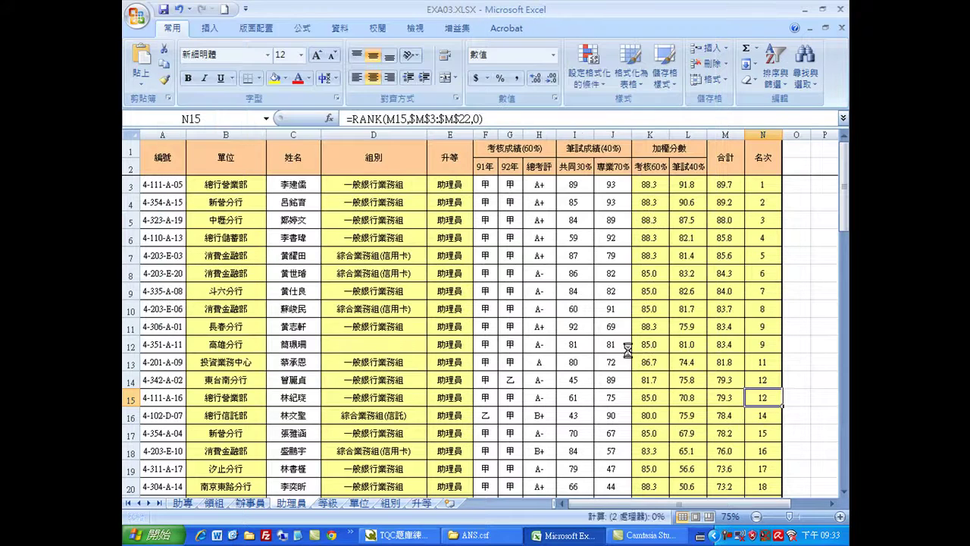
{"action": "key", "text": "alt+Tab"}
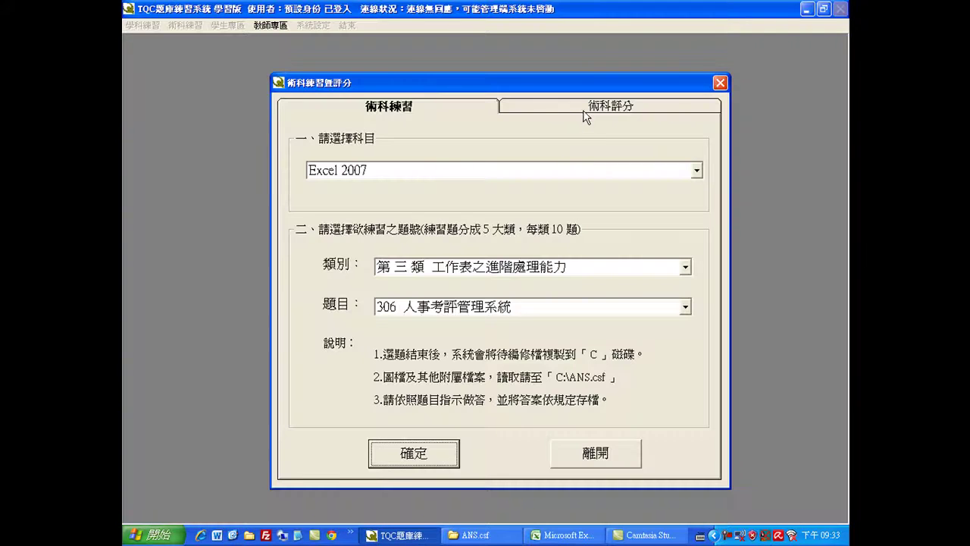
- Grade question 306 under 術科評分 and open score.txt showing 20/20
{"action": "left_click", "coordinate": [583, 112]}
{"action": "left_click", "coordinate": [429, 455]}
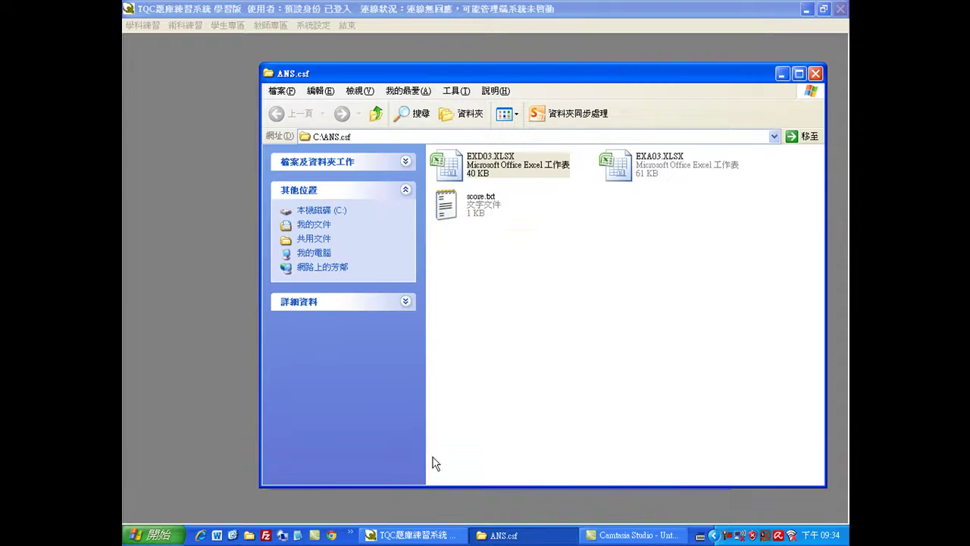
{"action": "double_click", "coordinate": [445, 215]}
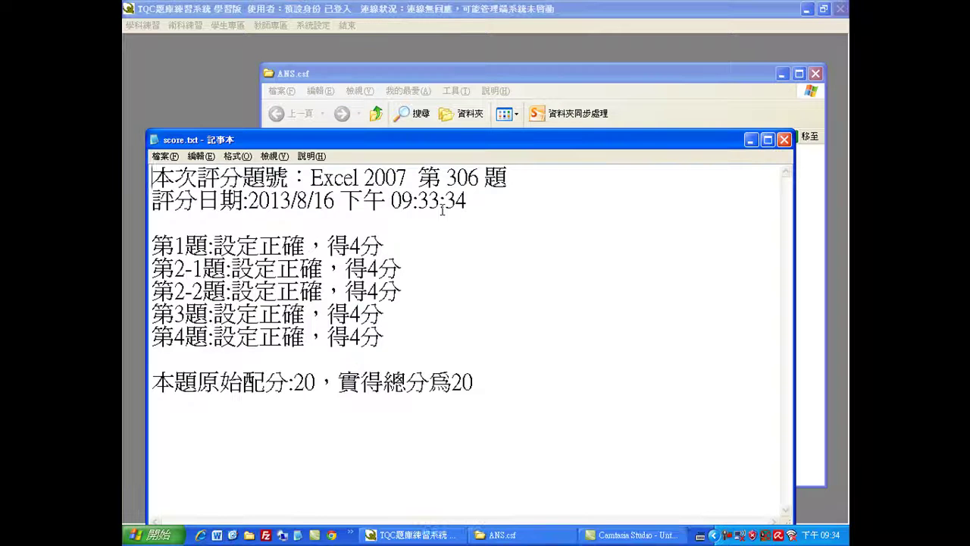